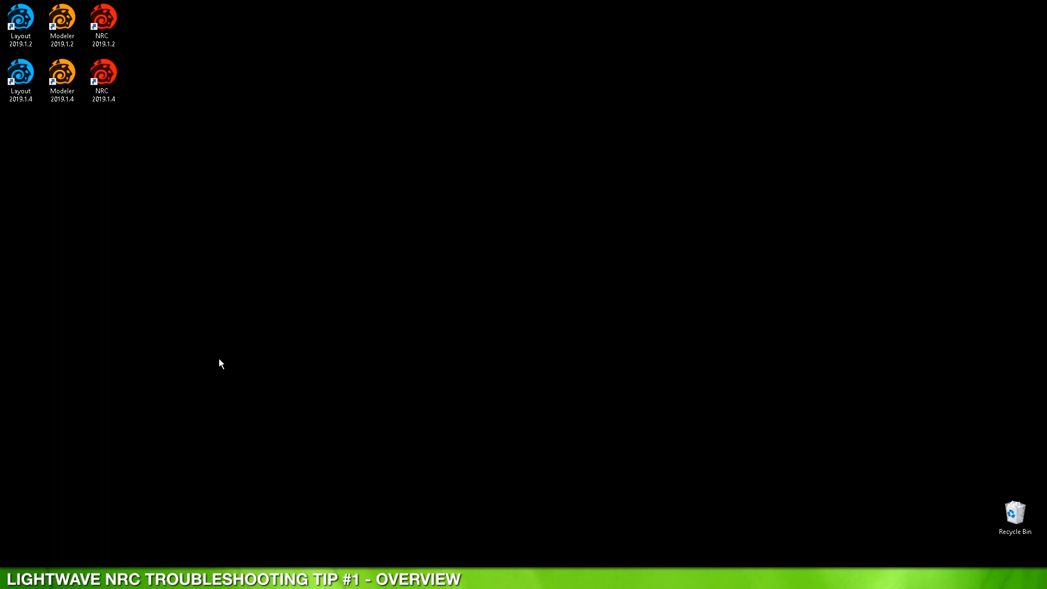
Step: Browse from This PC through Windows (C:) and Program Files into the NewTek folder
left_click(239, 579)
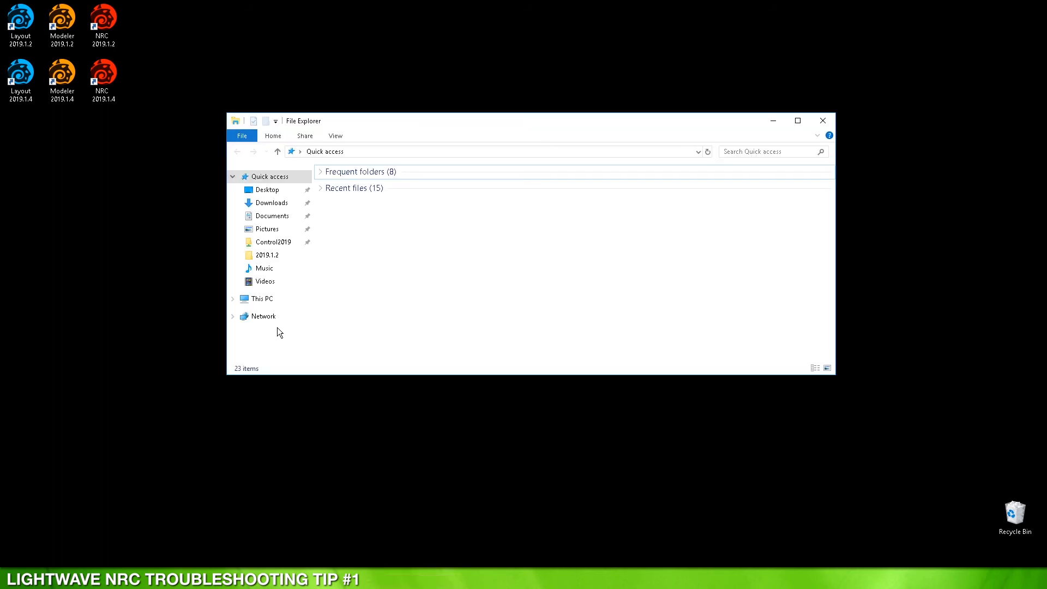
left_click(264, 299)
left_click(375, 313)
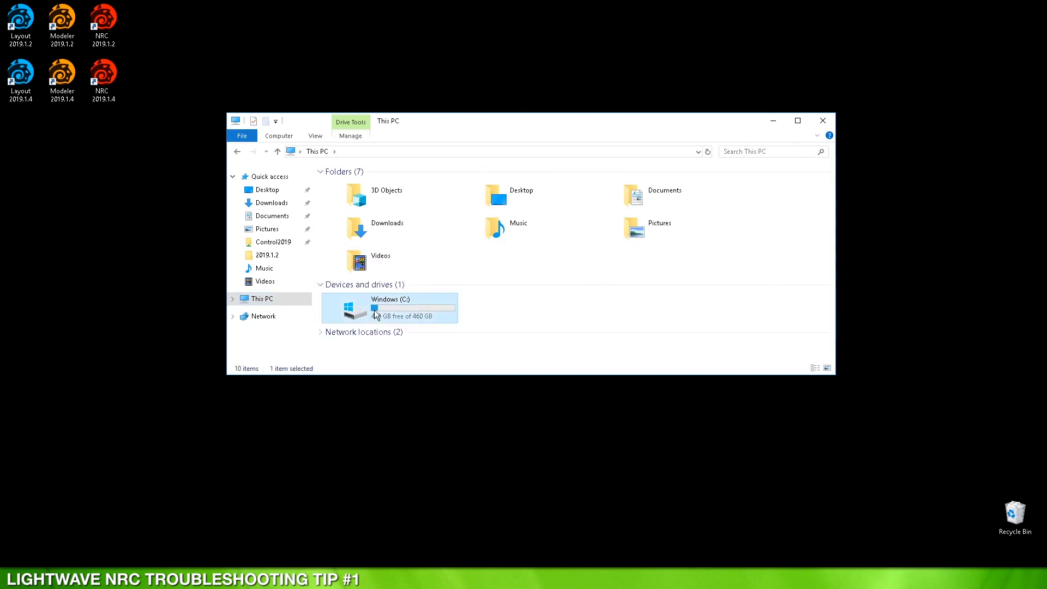
double_click(376, 314)
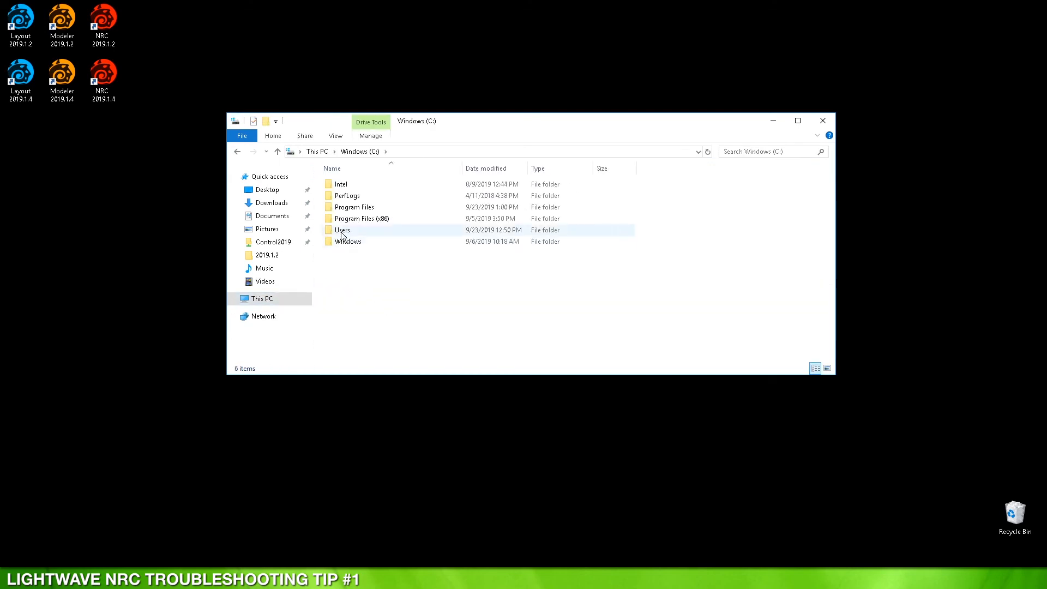
double_click(345, 209)
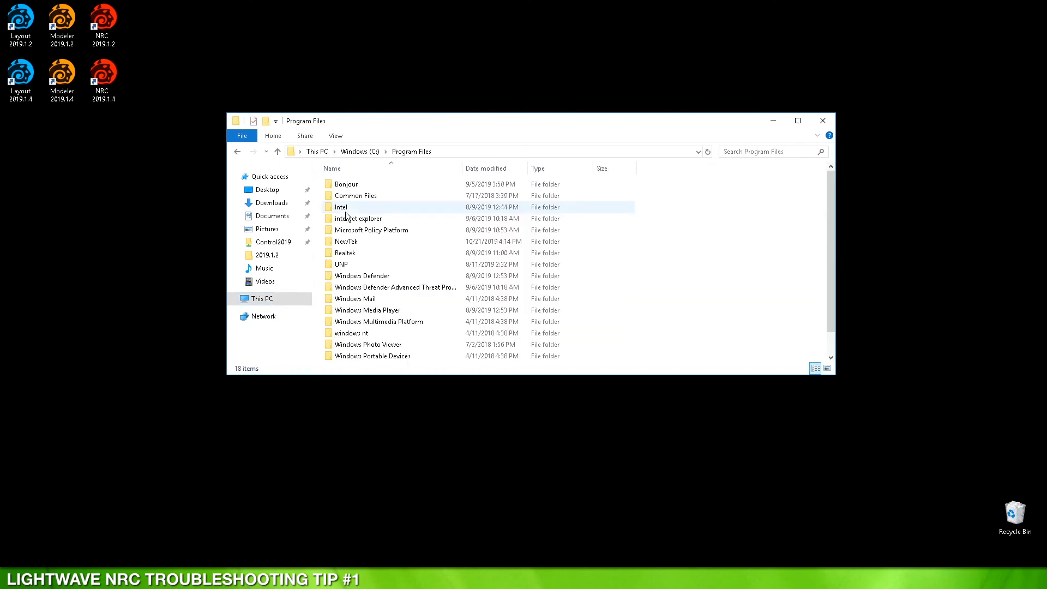
double_click(347, 242)
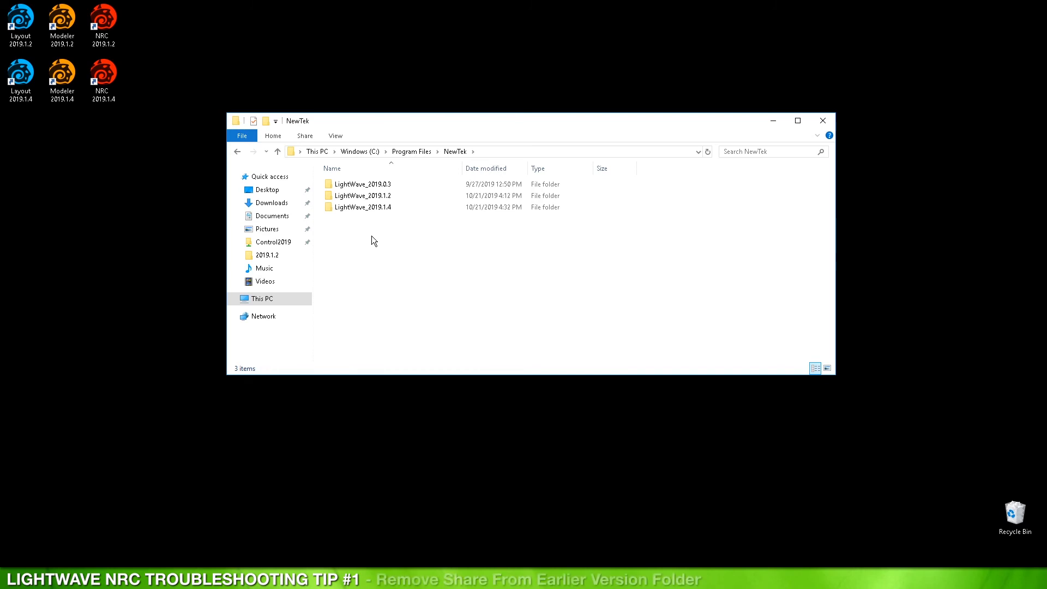
Step: Uncheck Share this folder for LightWave_2019.1.2 in Advanced Sharing, confirm removal, and close Properties
left_click(362, 197)
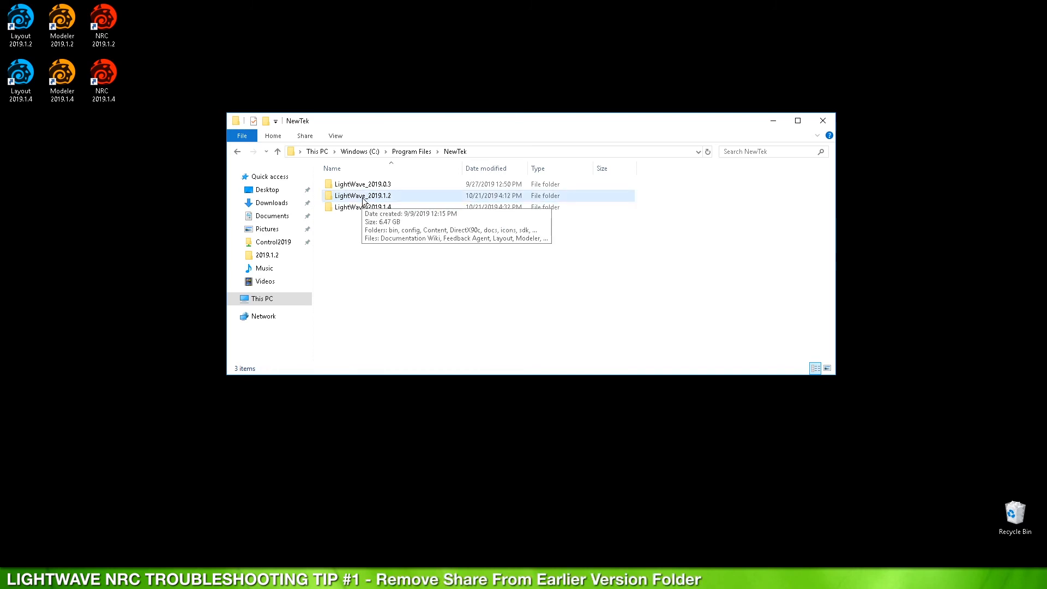
right_click(363, 200)
left_click(404, 378)
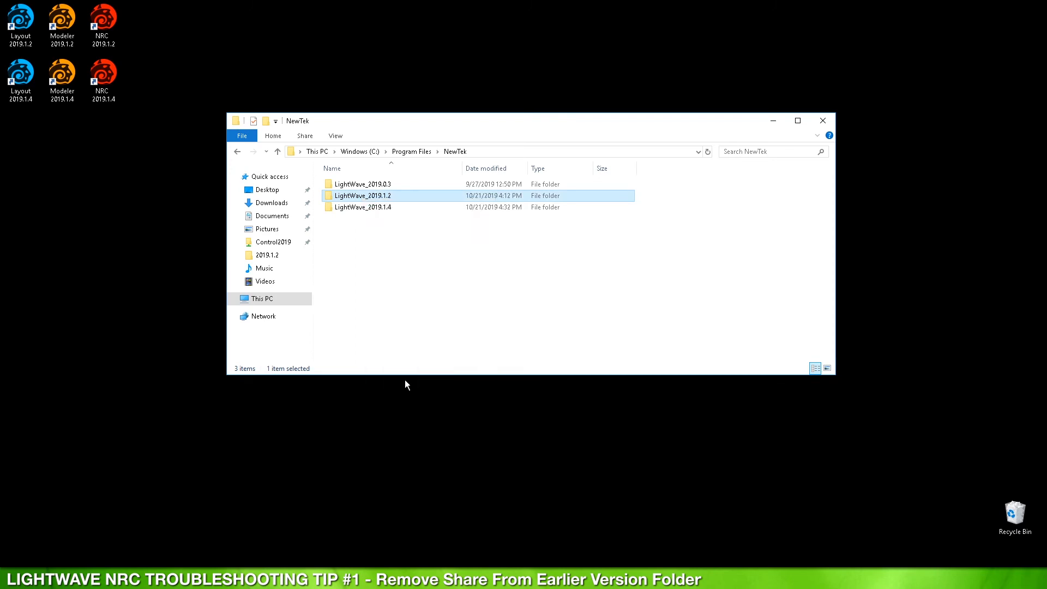
left_click(409, 224)
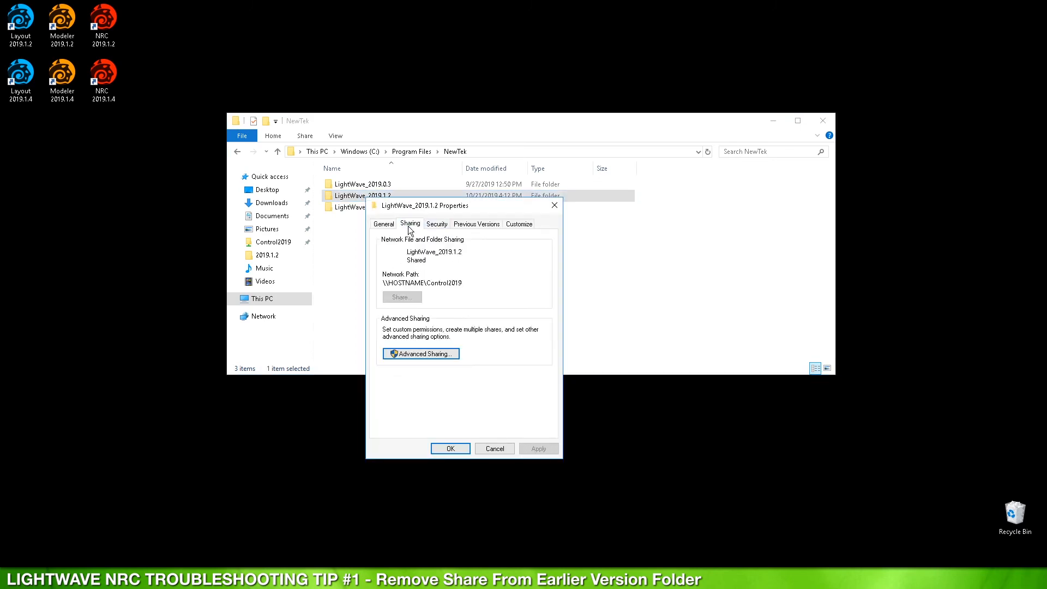
left_click(416, 354)
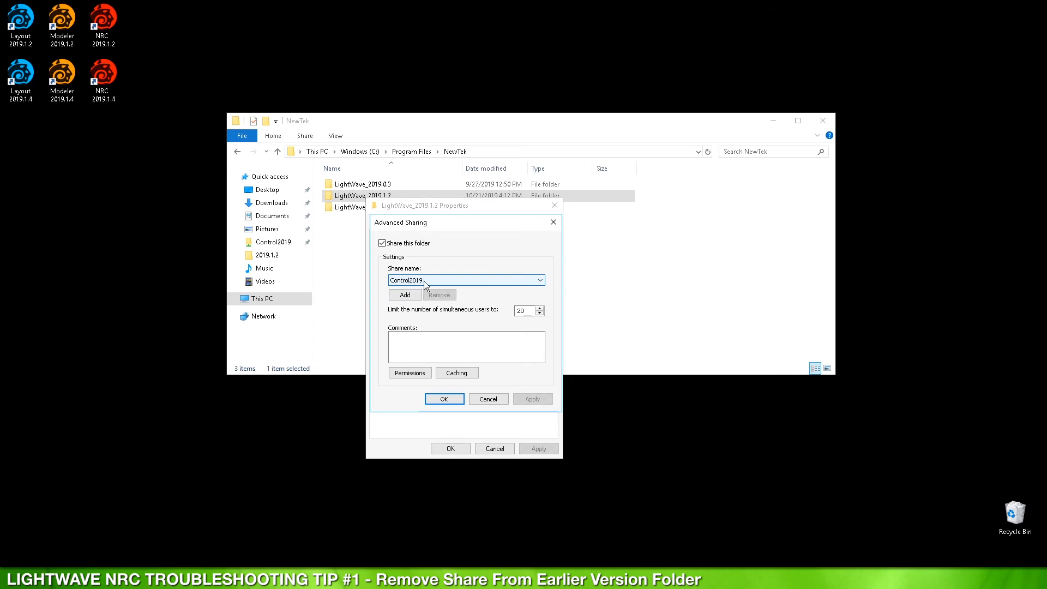
left_click(390, 245)
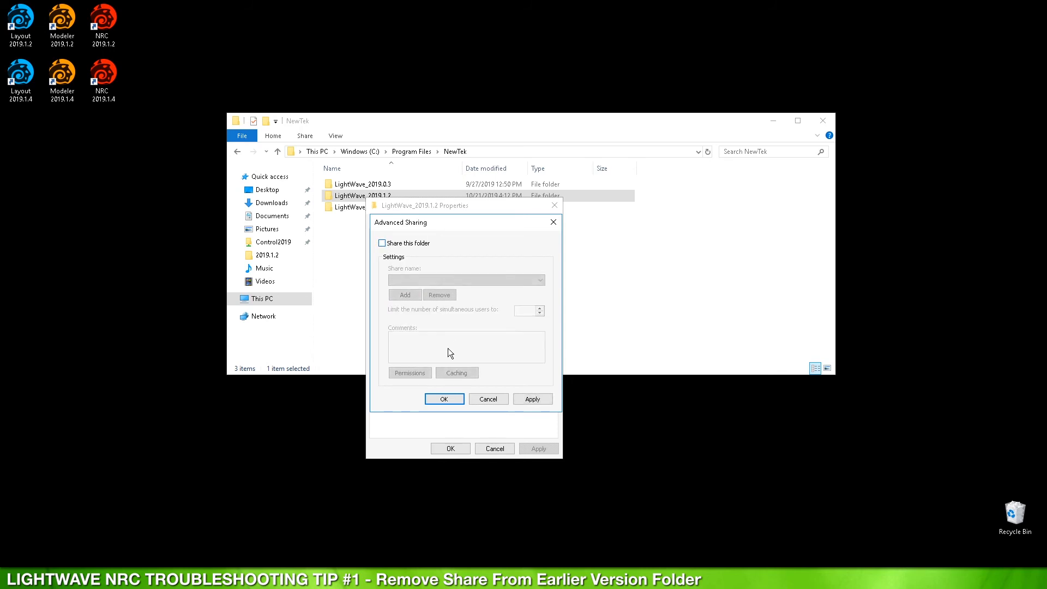
left_click(444, 400)
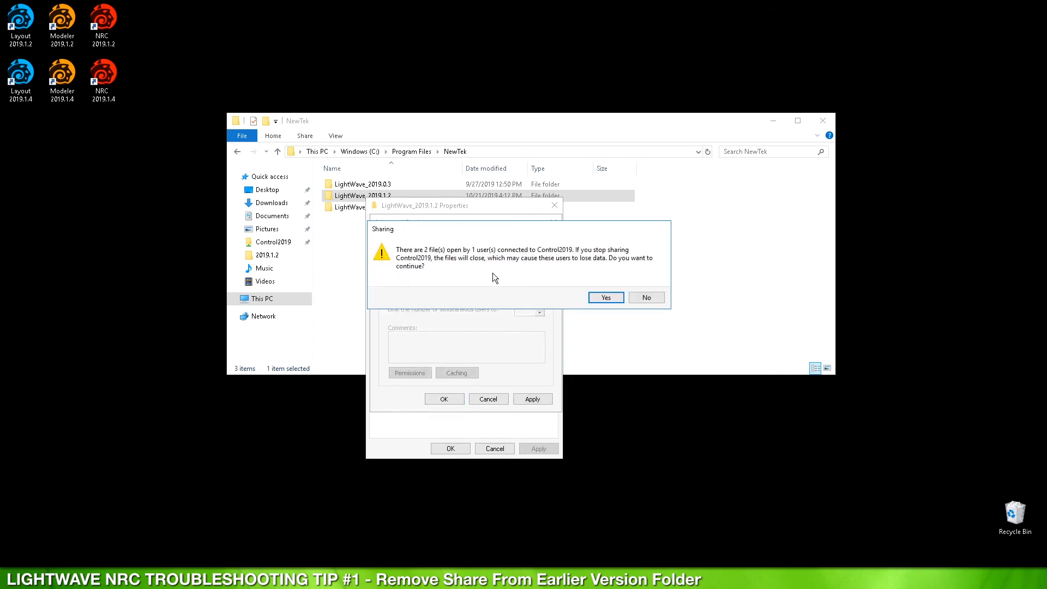
left_click(607, 298)
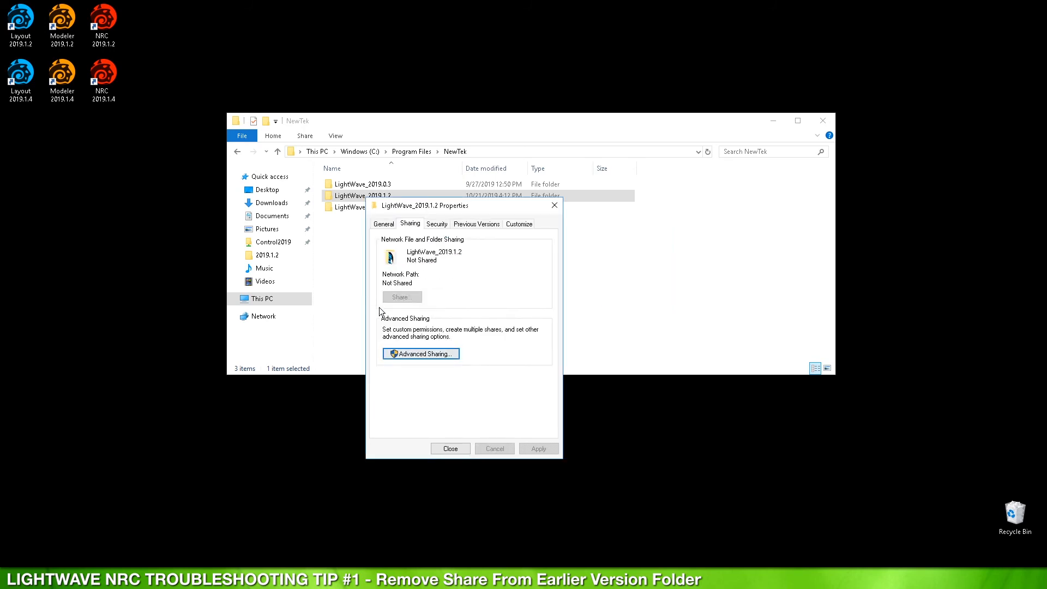
left_click(451, 452)
left_click(377, 209)
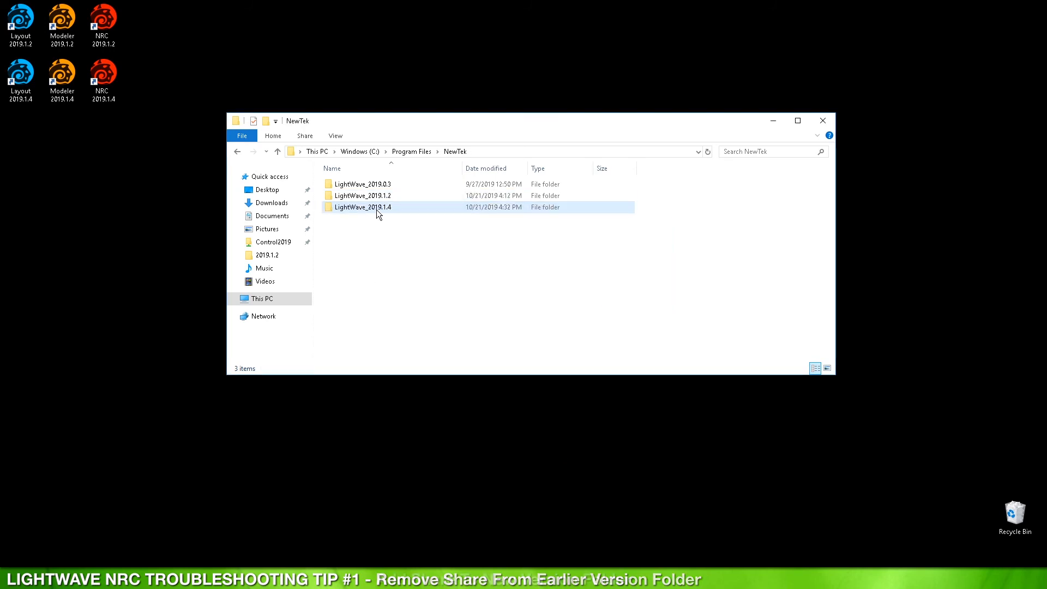
Step: Turn on Advanced Sharing for LightWave_2019.1.4 with the share name Control2019
right_click(353, 209)
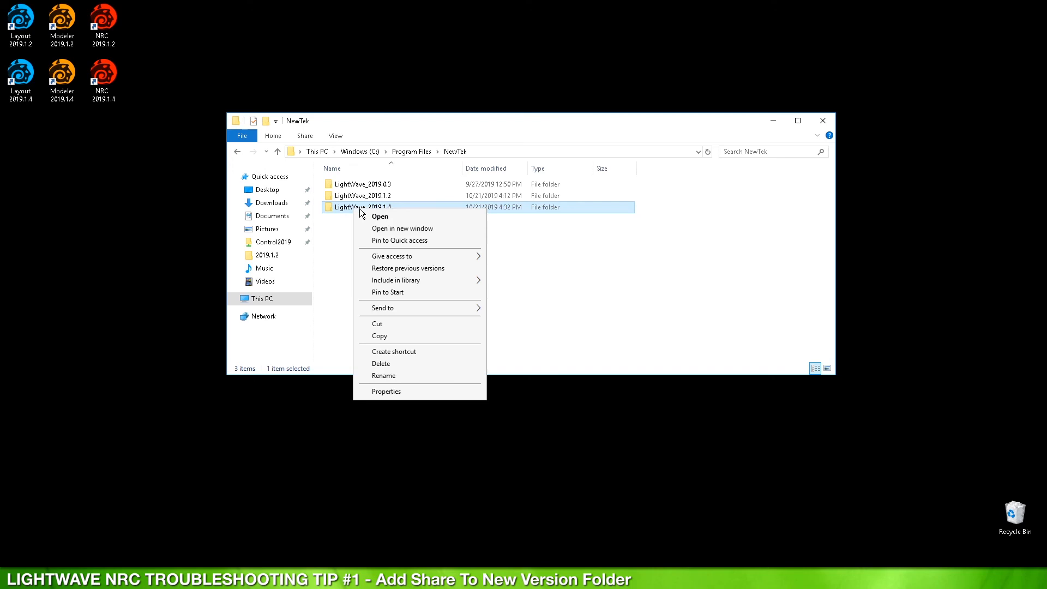
left_click(388, 392)
left_click(402, 235)
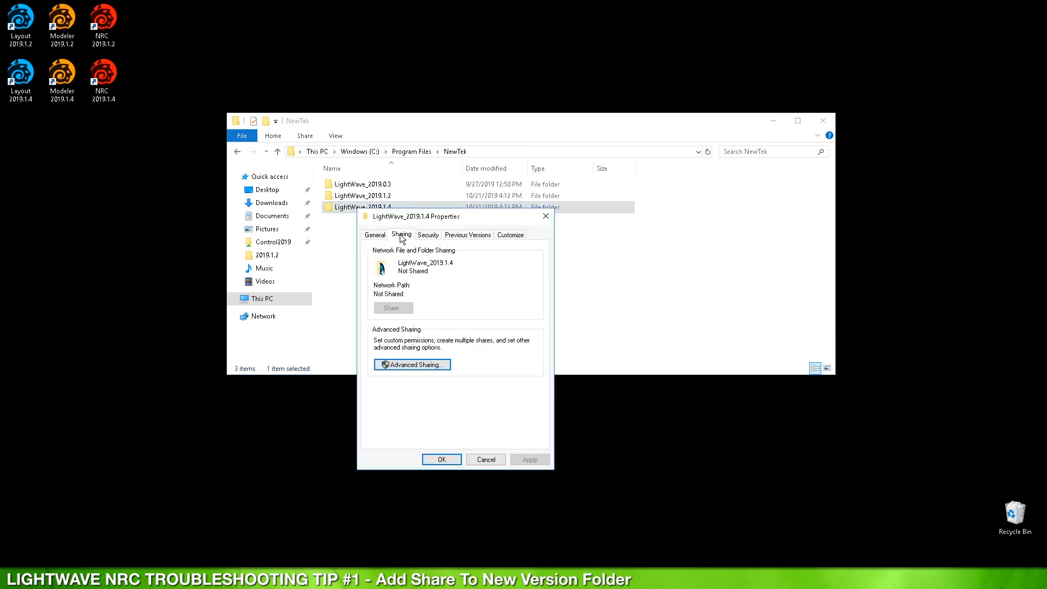
left_click(417, 364)
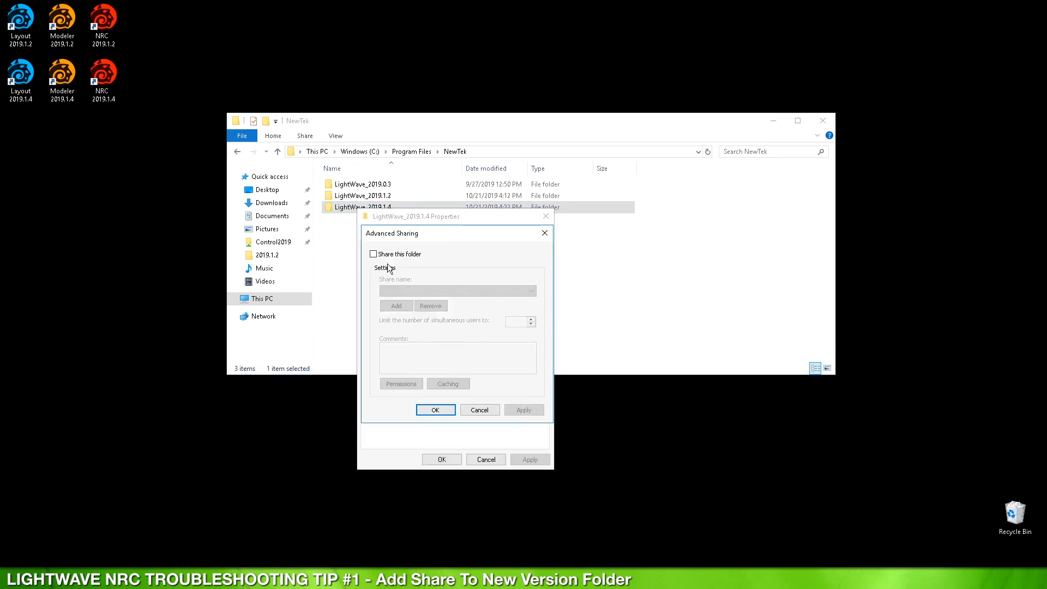
left_click(373, 254)
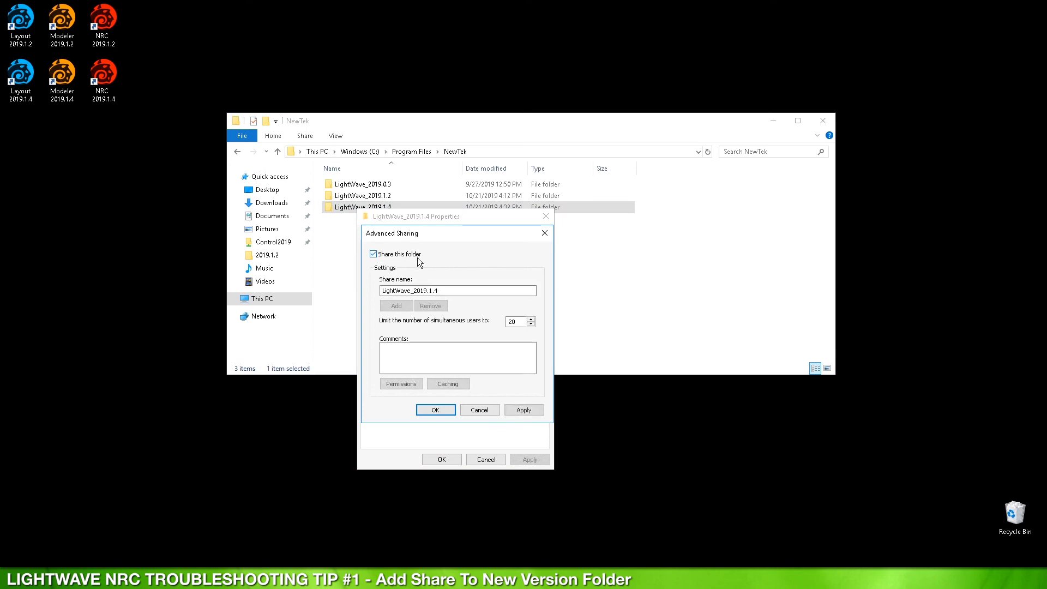
double_click(449, 293)
type("Control2019")
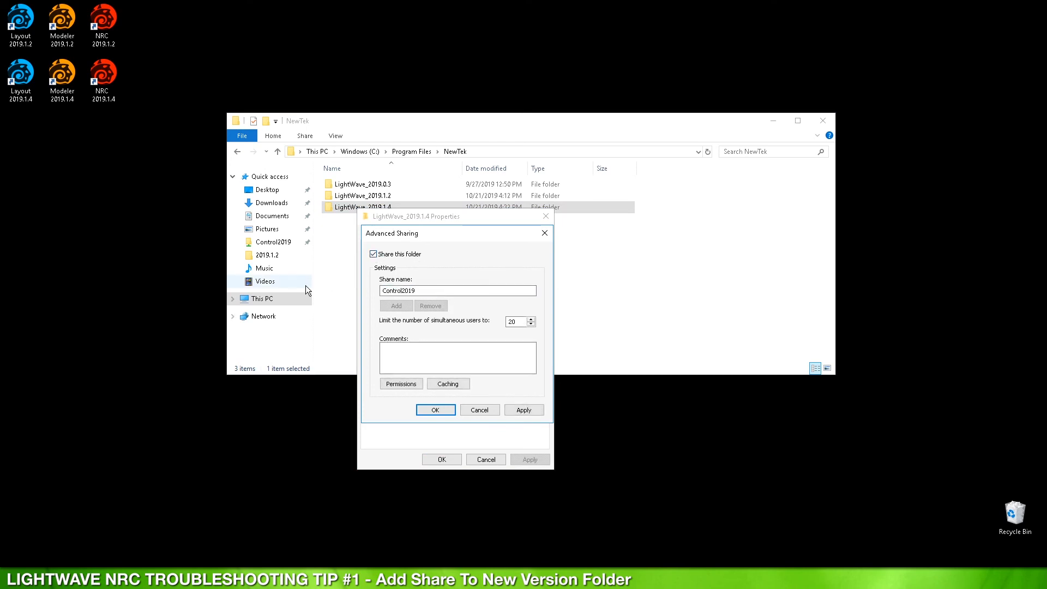
Step: Replace Everyone in the share permissions with a specific user account allowed Change, and confirm
left_click(405, 383)
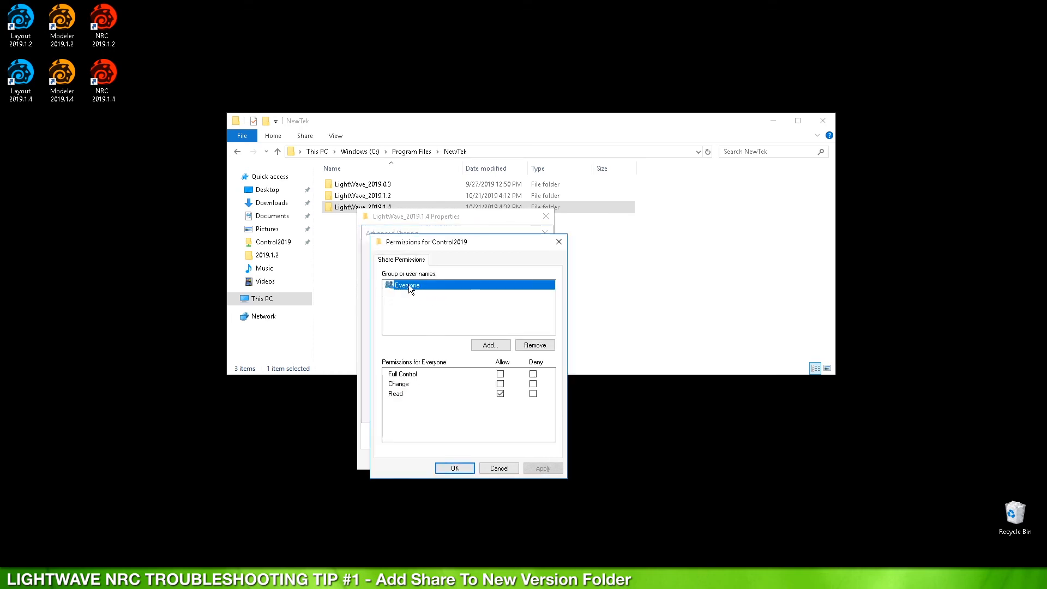
left_click(535, 345)
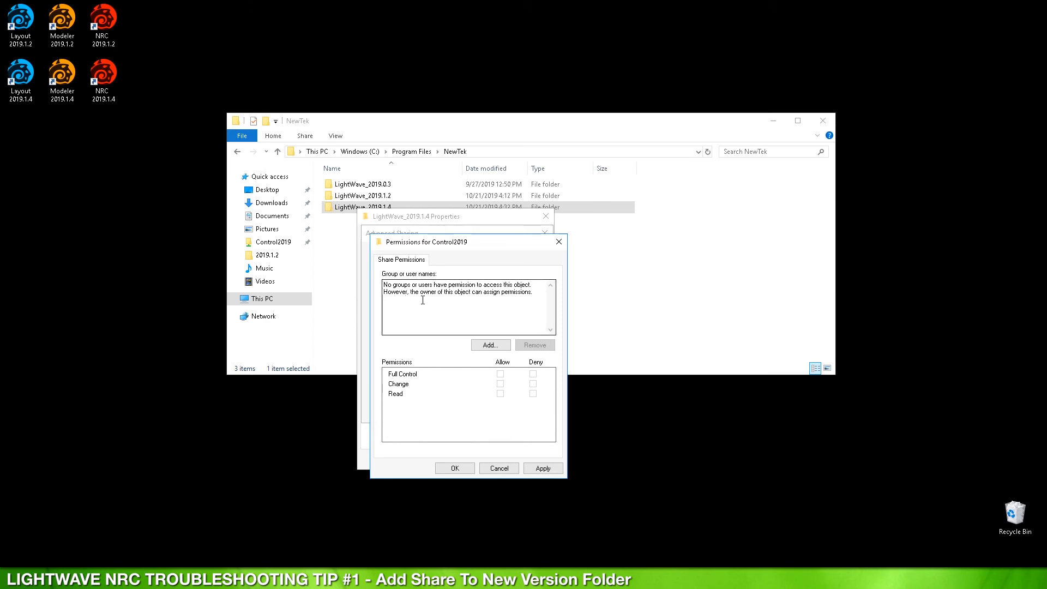
left_click(488, 346)
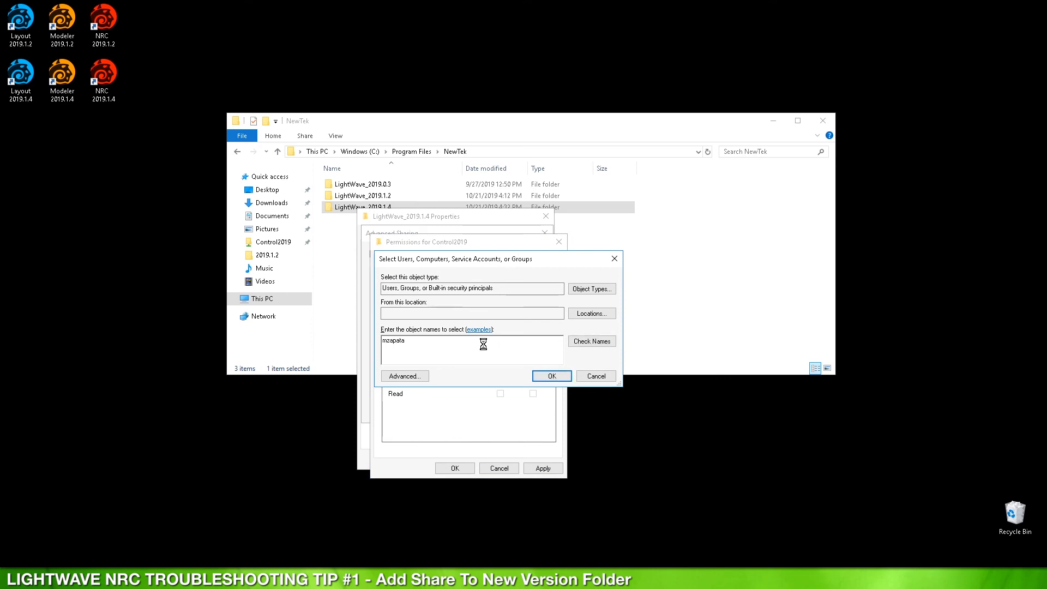
key("Return")
double_click(484, 345)
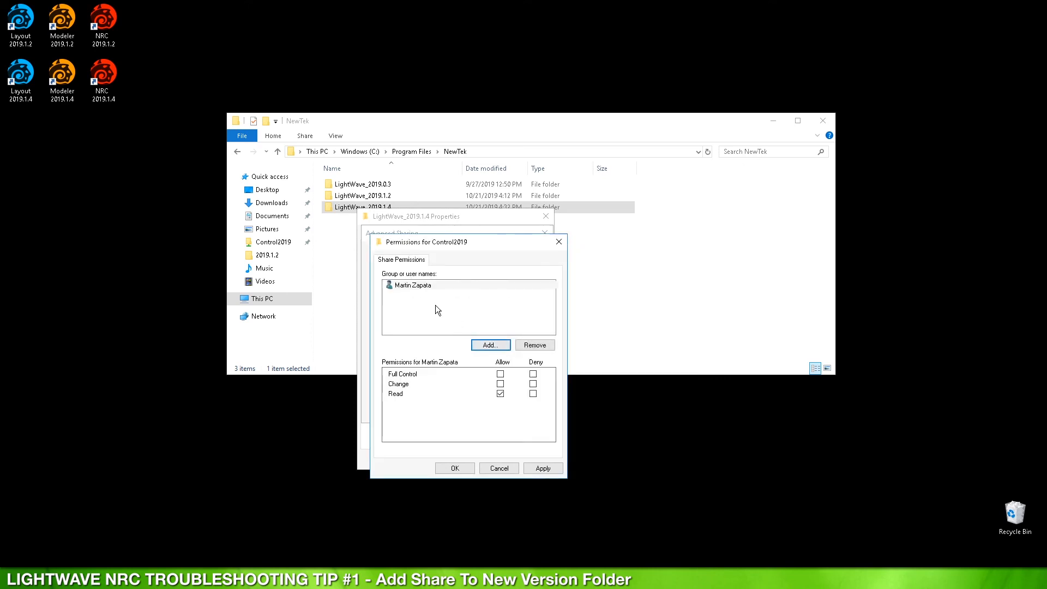
left_click(500, 384)
left_click(461, 466)
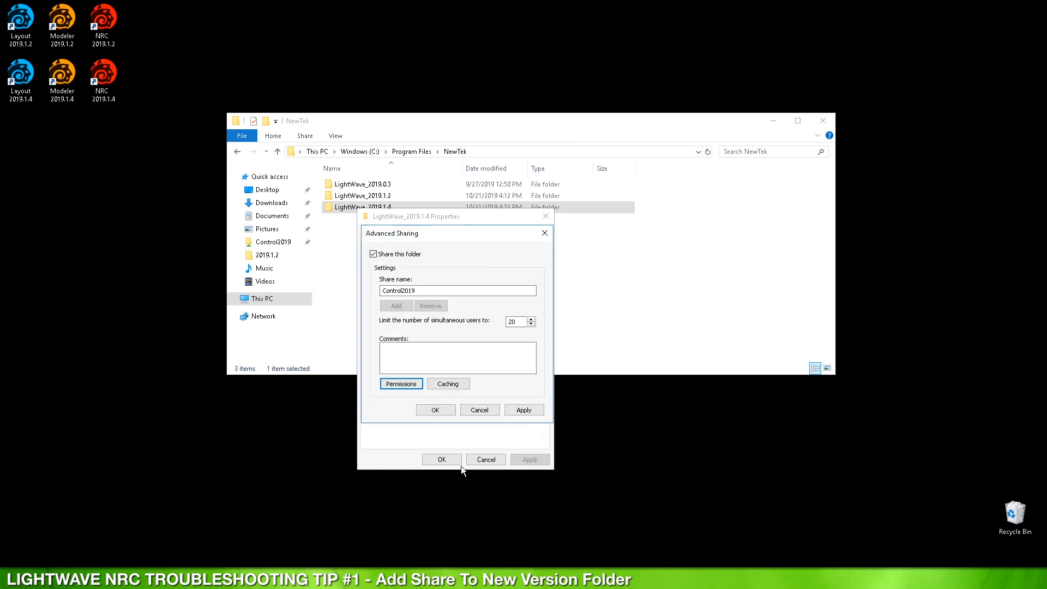
left_click(439, 413)
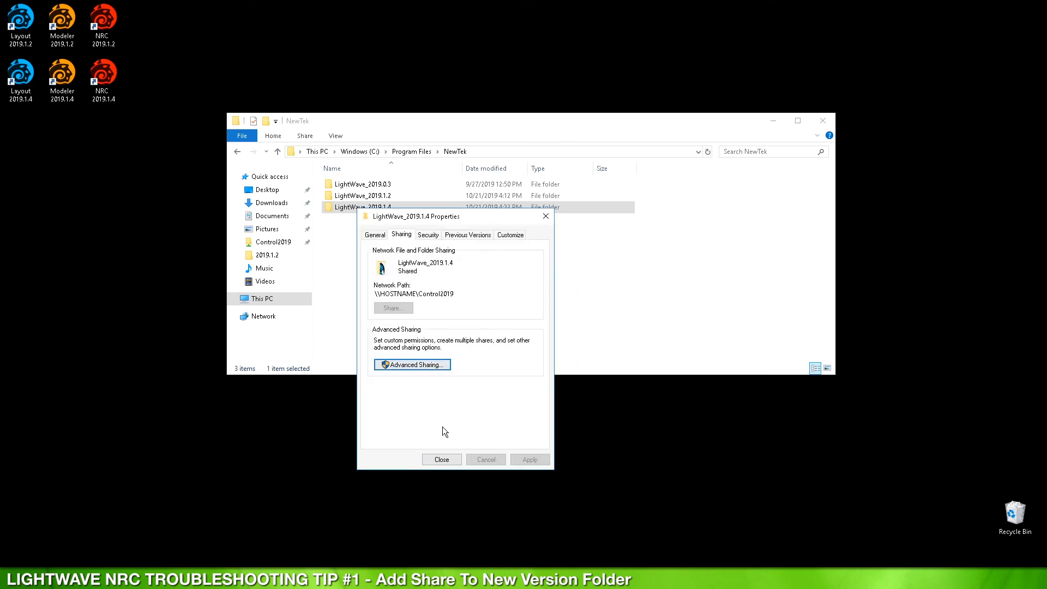
Step: Close Properties, check that the Control2019 share lists its 16 LightWave items, and go back to NewTek
left_click(447, 460)
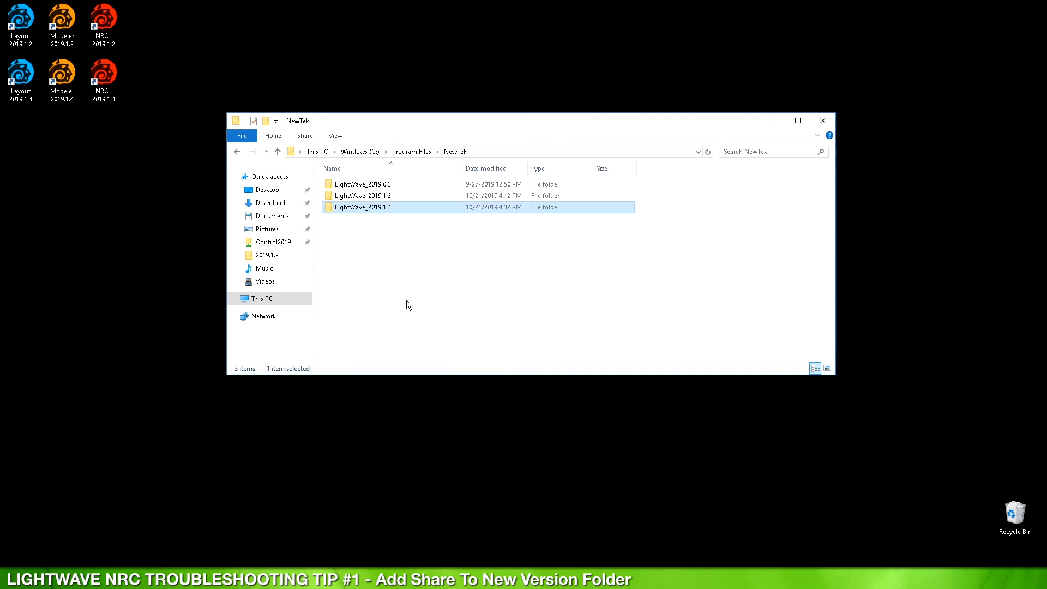
left_click(269, 242)
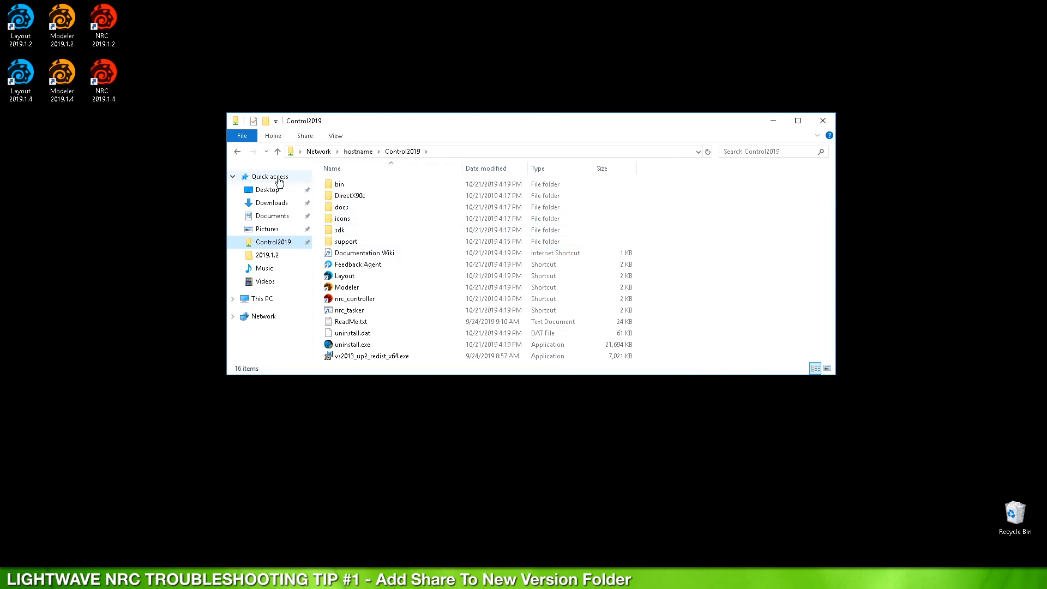
left_click(237, 152)
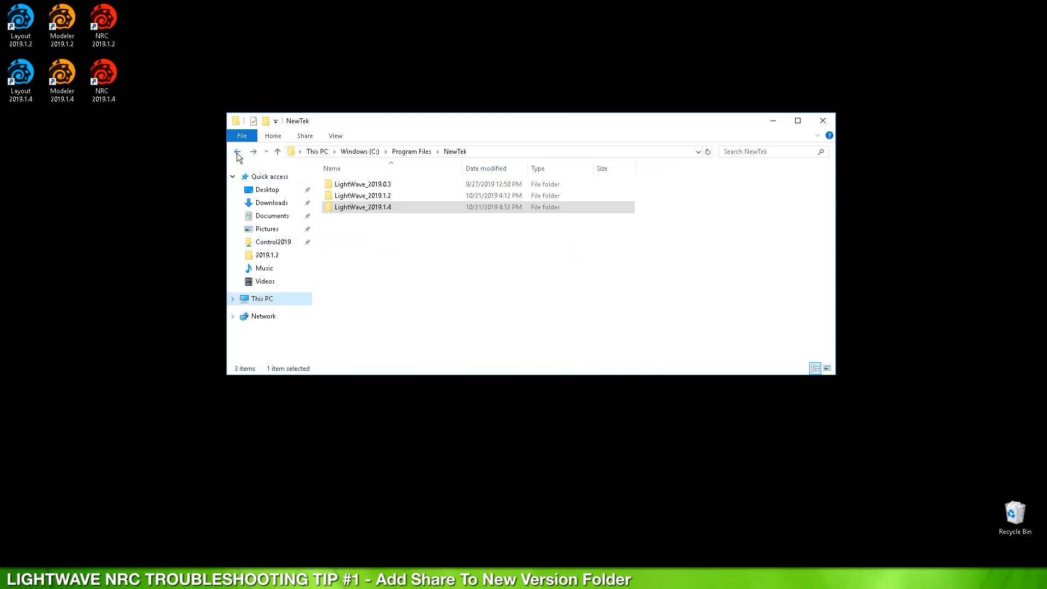
Step: Paste the Content folder into LightWave_2019.1.4, making 17 items, then return to NewTek
double_click(381, 195)
left_click(346, 208)
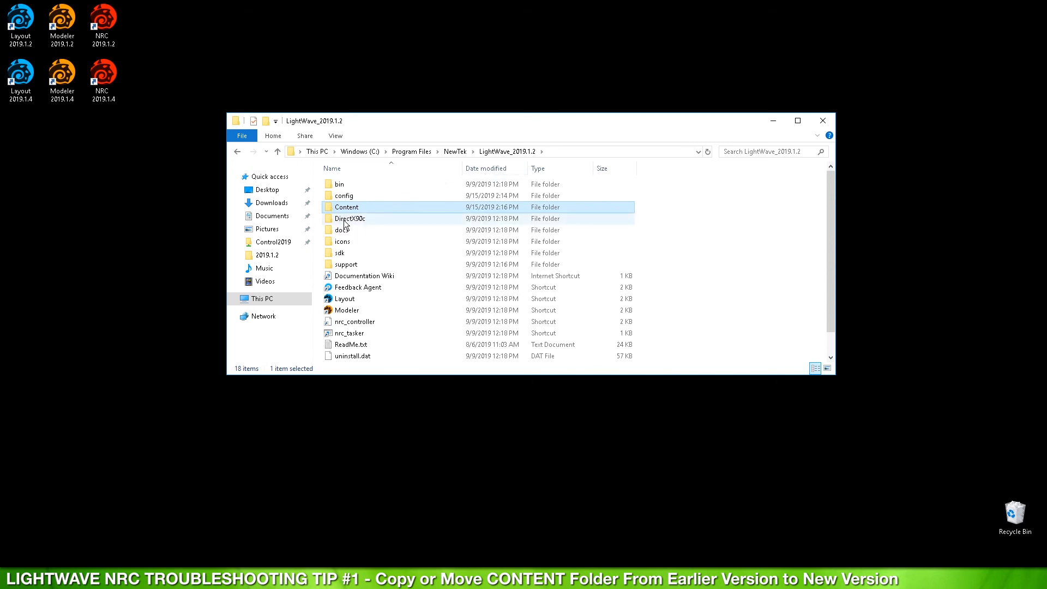
left_click(454, 153)
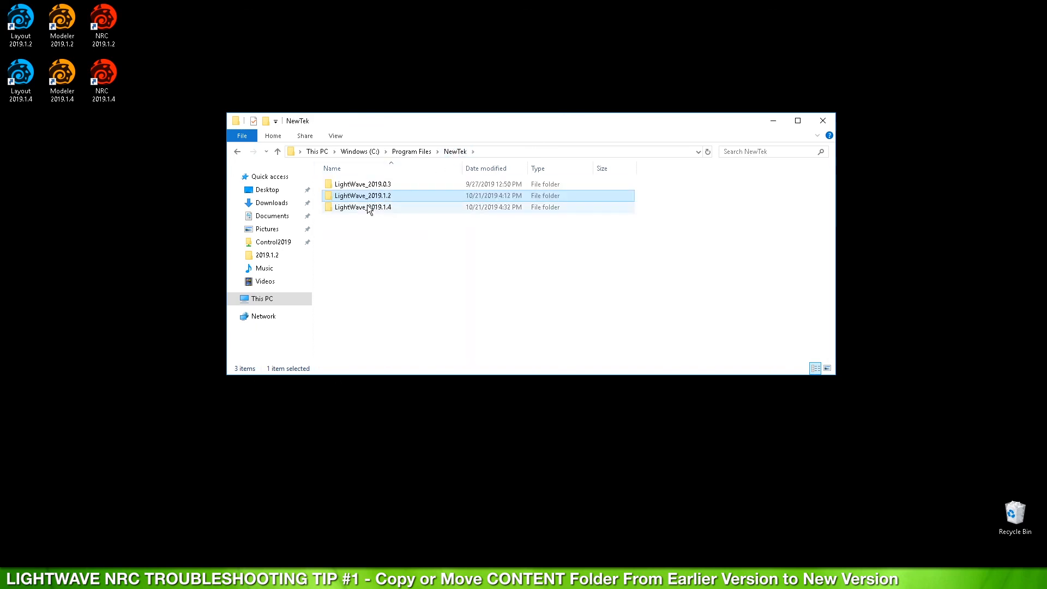
double_click(365, 207)
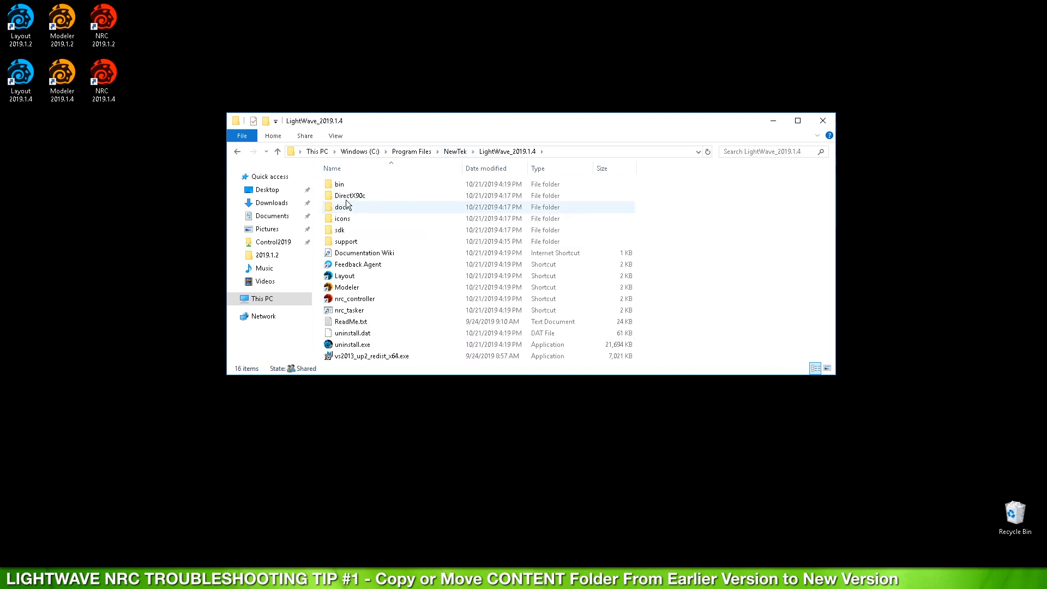
right_click(682, 209)
left_click(718, 284)
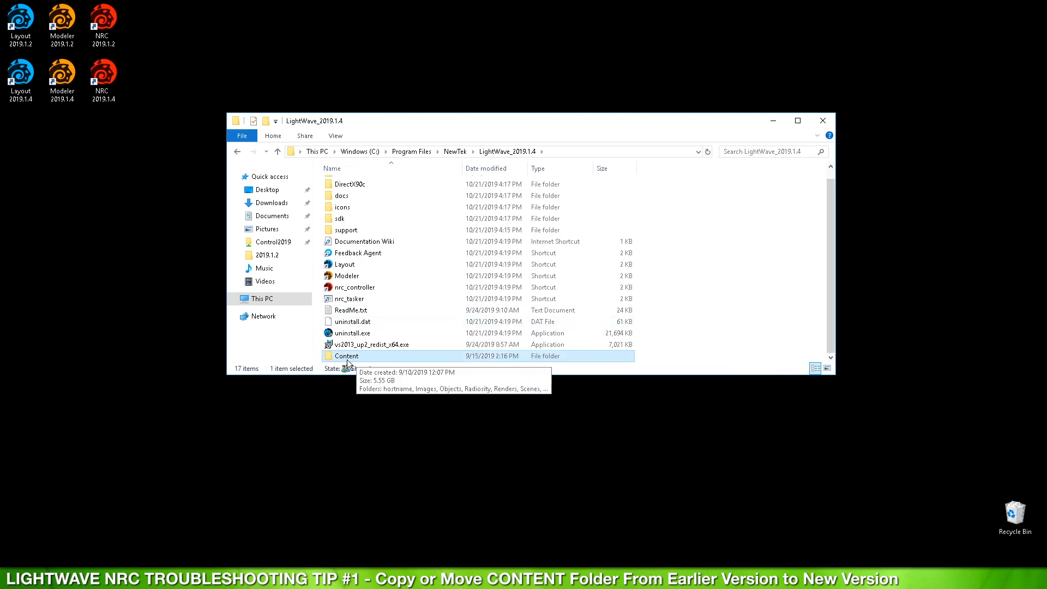
left_click(450, 150)
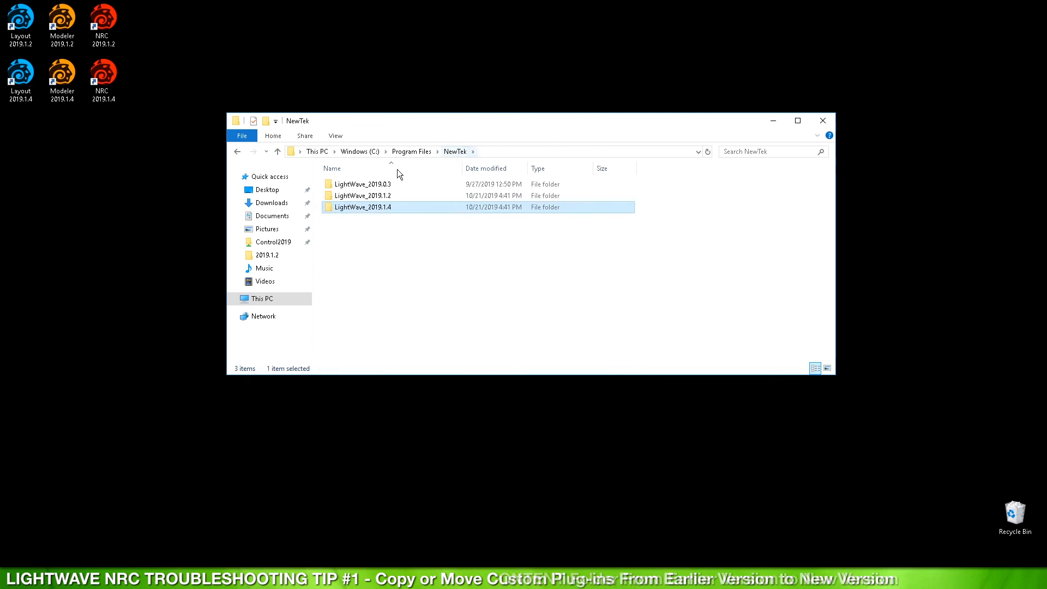
Step: In LightWave_2019.1.2\support\plugins, select and copy the CrackIt_Pack, DBW, DP and syflex folders
double_click(377, 196)
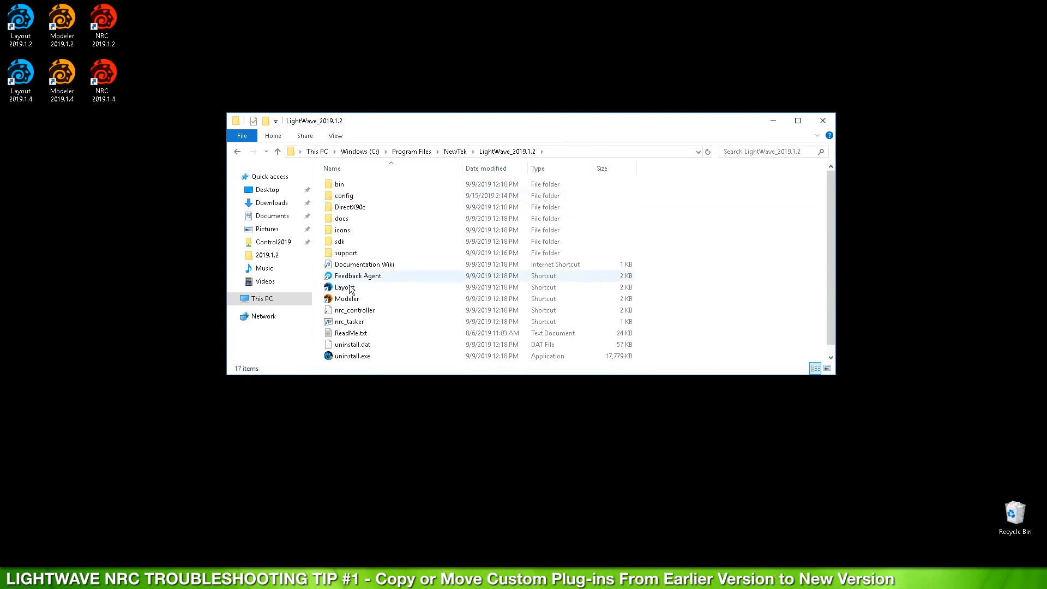
double_click(346, 253)
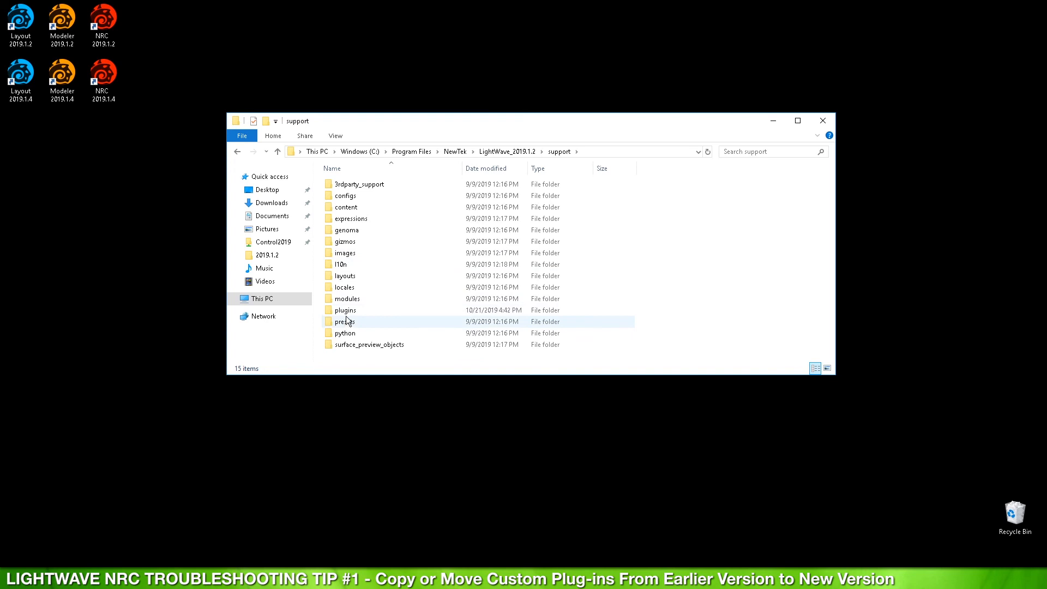
double_click(346, 310)
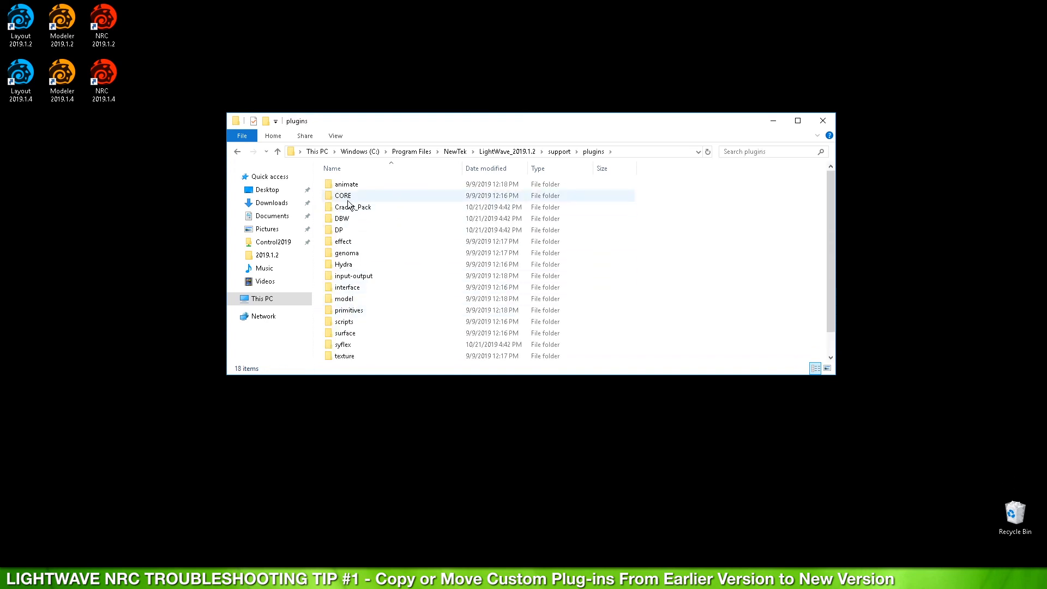
left_click(354, 208)
left_click(344, 229, "shift")
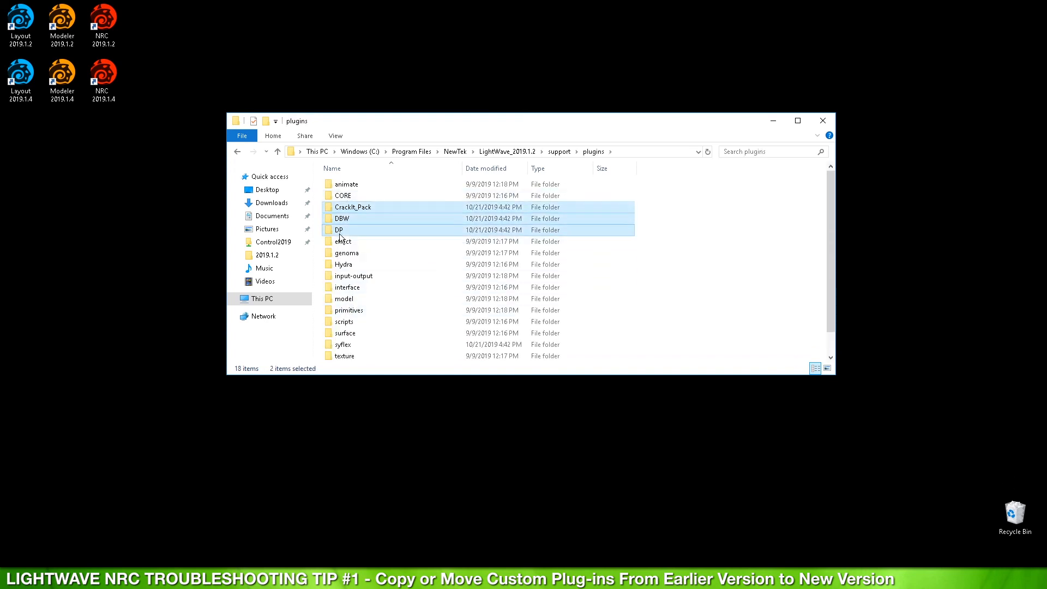
left_click(343, 347, "ctrl")
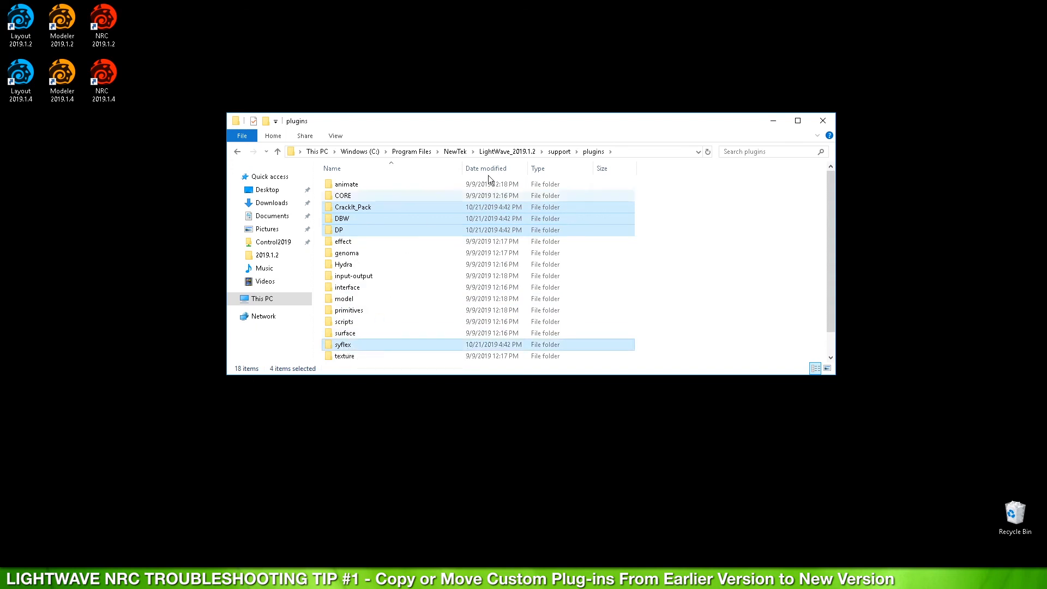
Step: Paste the four plugin folders into LightWave_2019.1.4\support\plugins
left_click(456, 151)
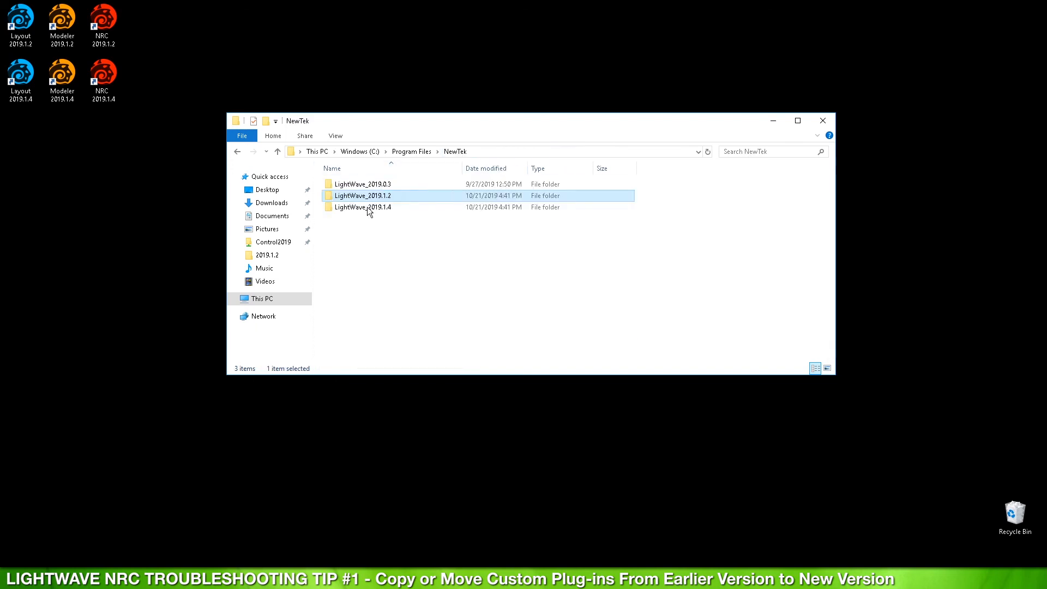
double_click(355, 210)
double_click(347, 254)
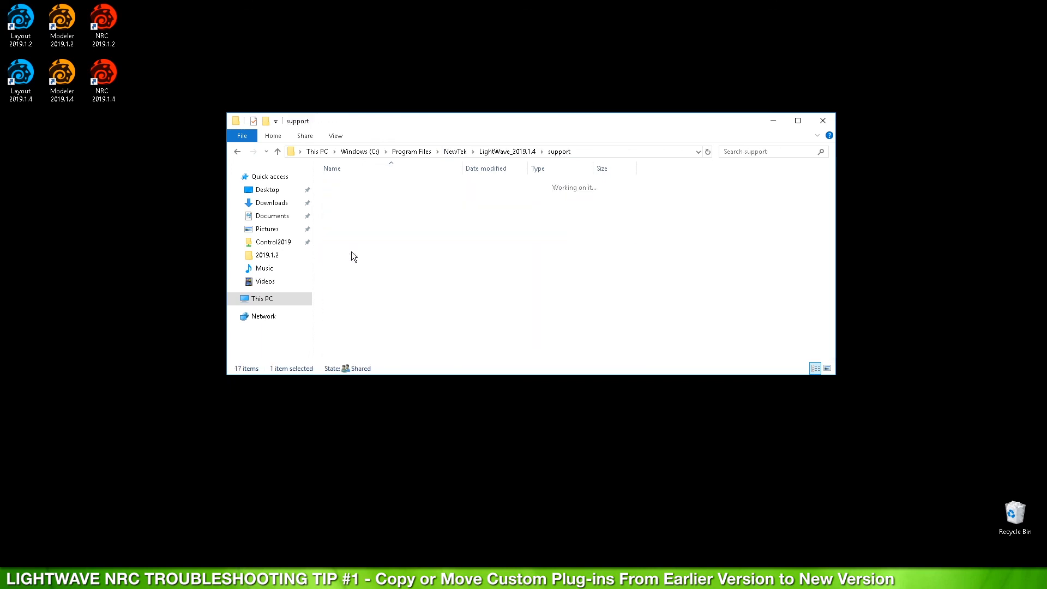
double_click(345, 310)
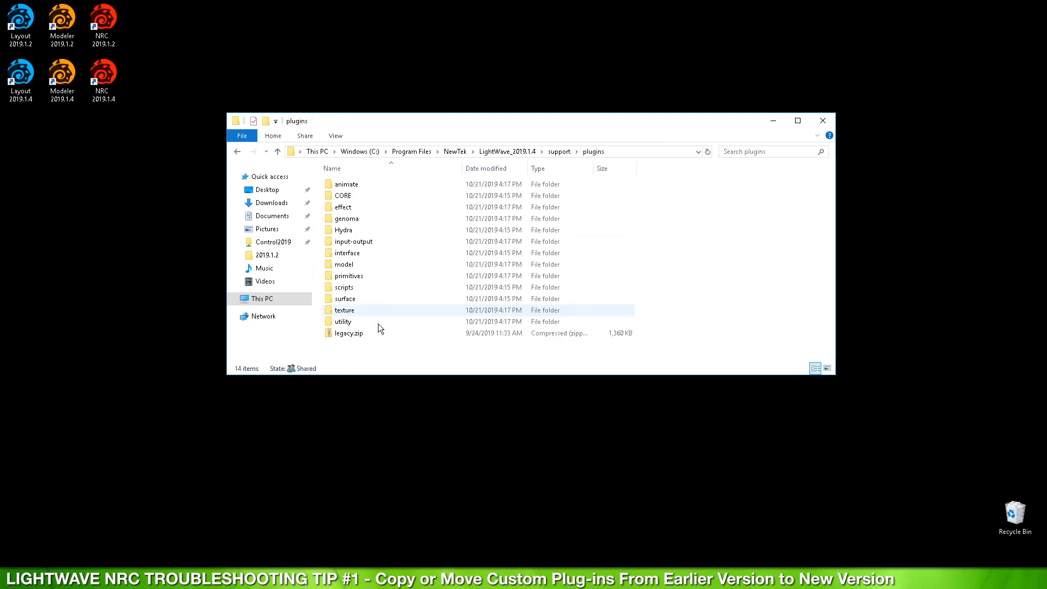
key("ctrl+v")
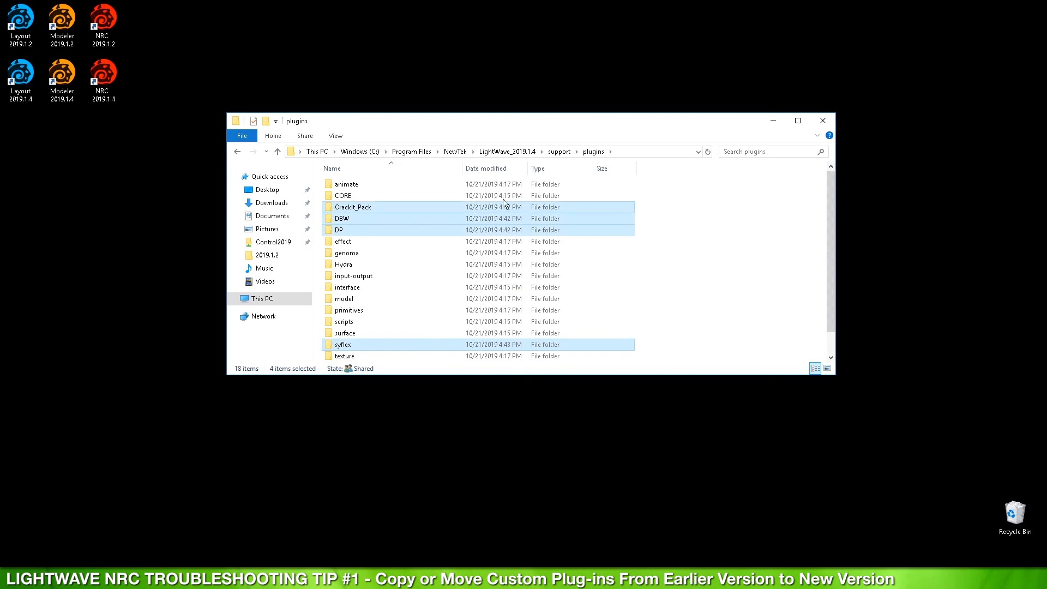
left_click(456, 151)
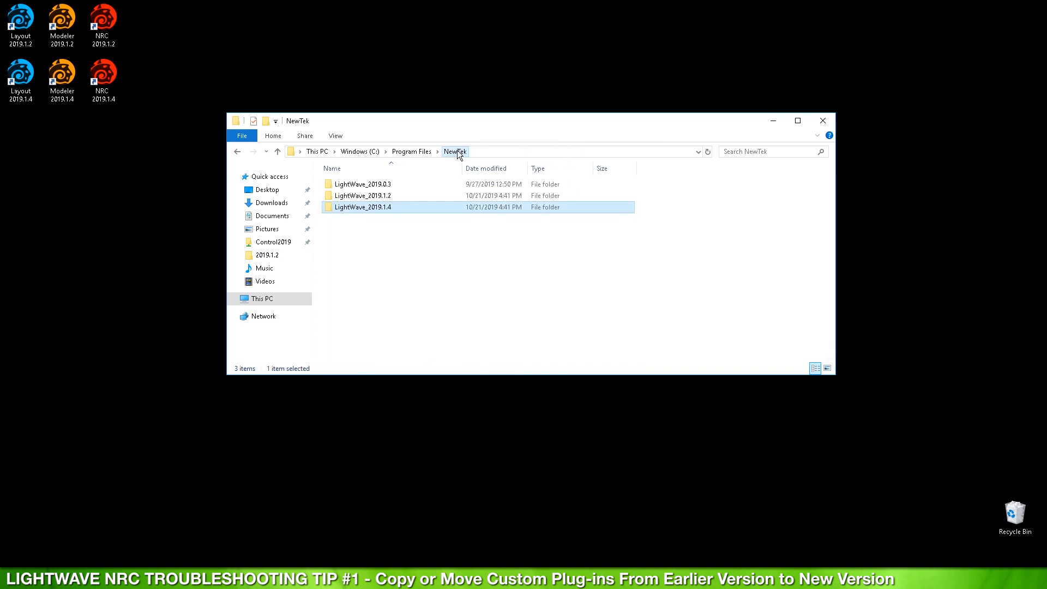
left_click(360, 198)
double_click(360, 198)
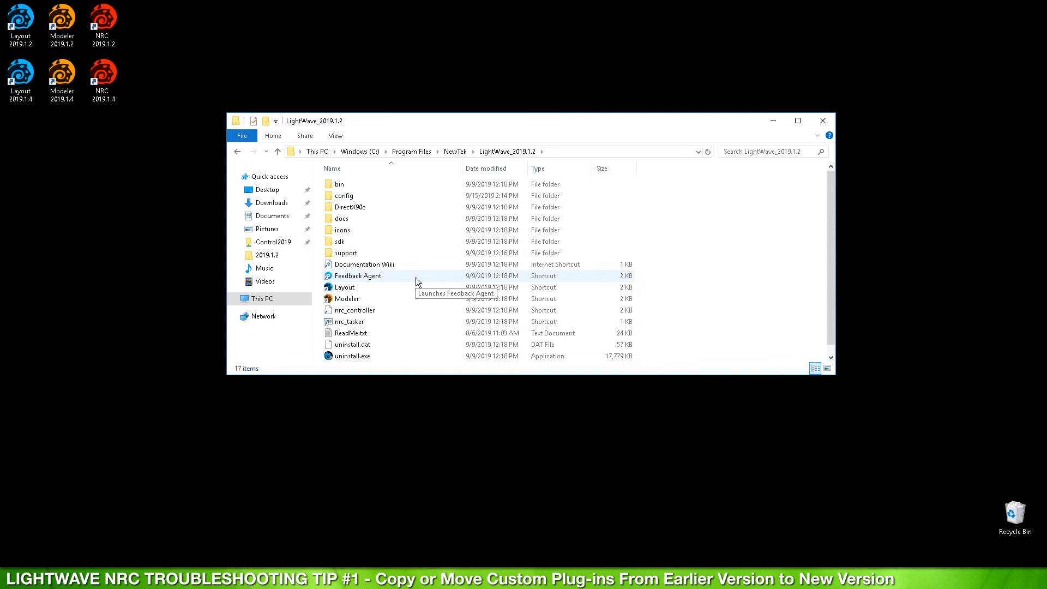
left_click(458, 152)
Step: Add a new empty folder named 'config' inside LightWave_2019.1.4
double_click(362, 207)
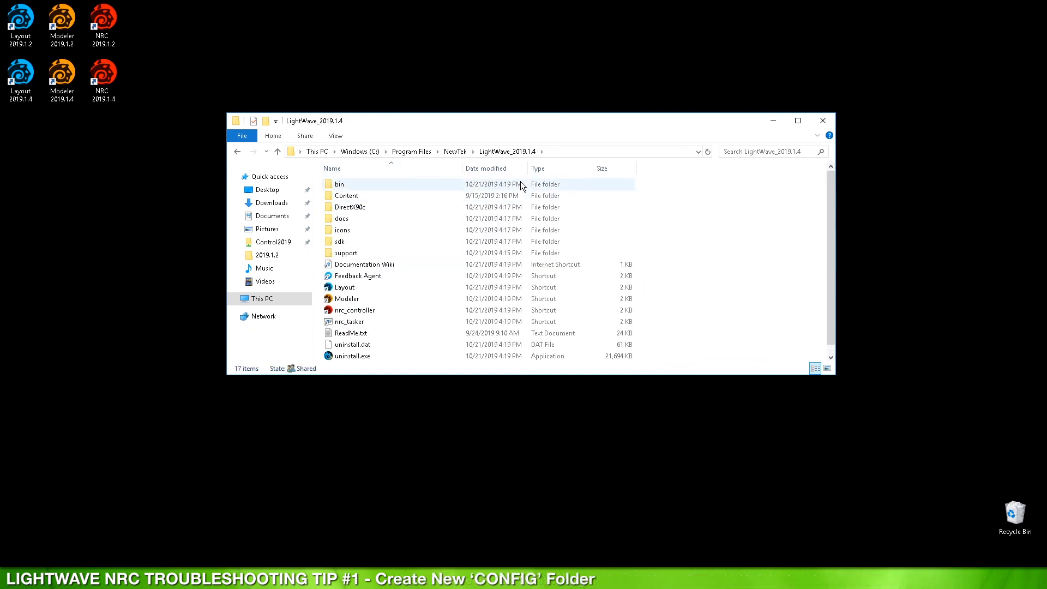
right_click(670, 212)
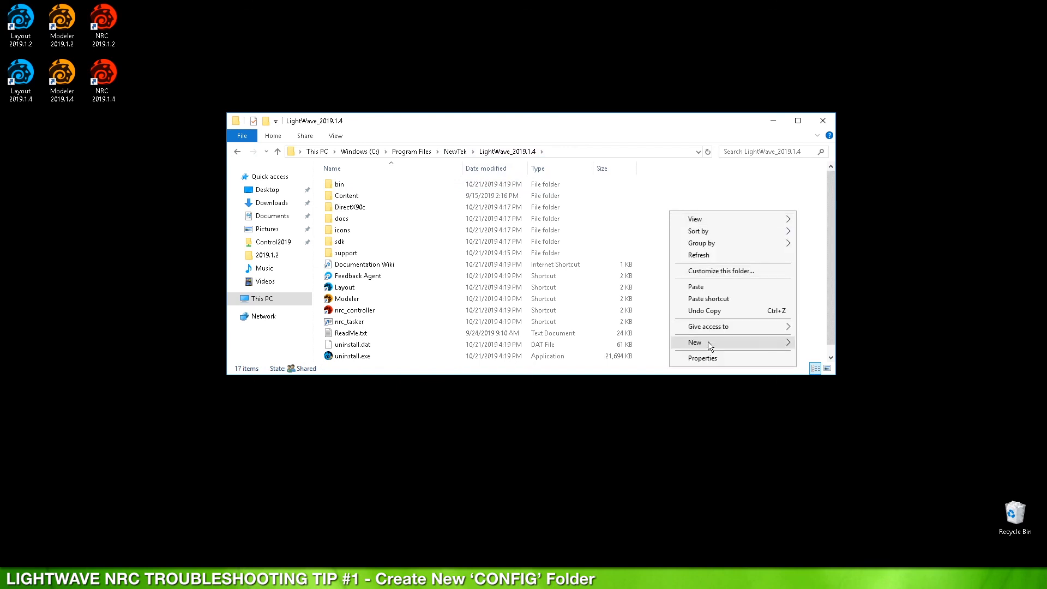
mouse_move(709, 343)
left_click(836, 348)
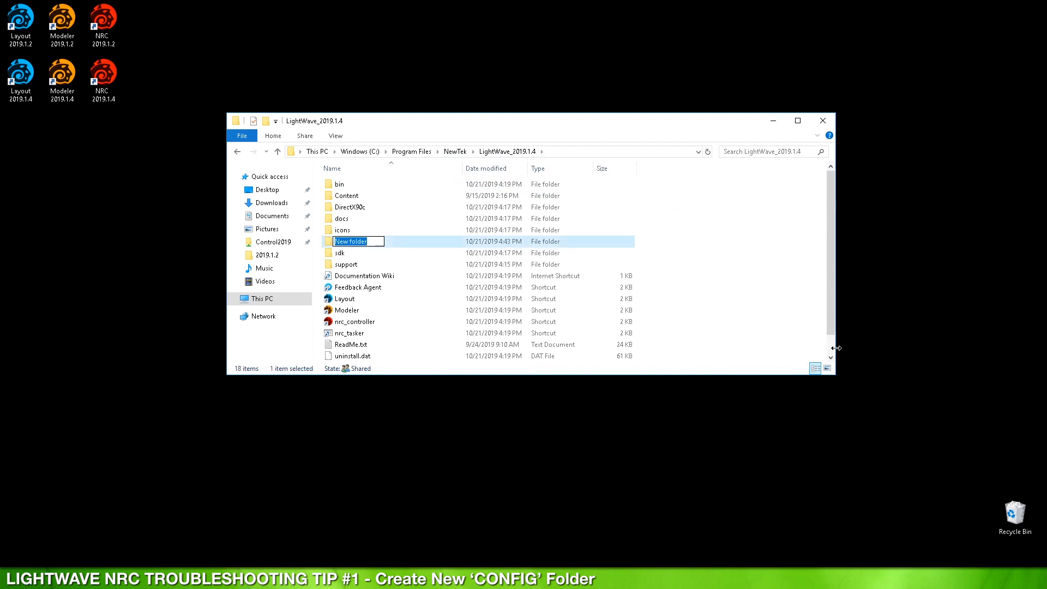
type("config")
key("Return")
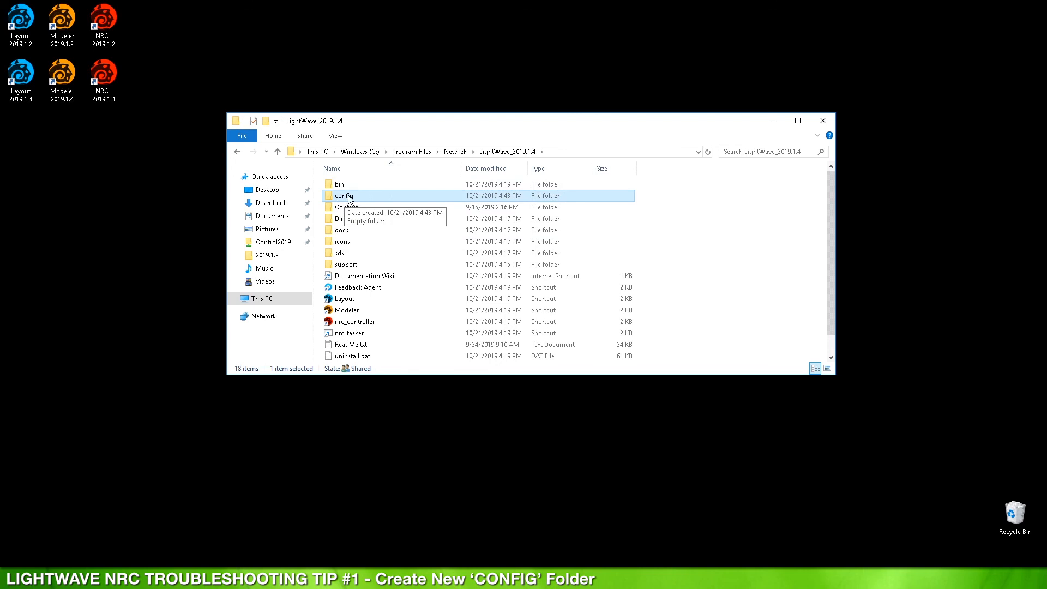
Step: Launch Layout 2019.1.4 and grab the \\hostname\Control2019\Content path from Explorer's address bar
double_click(27, 78)
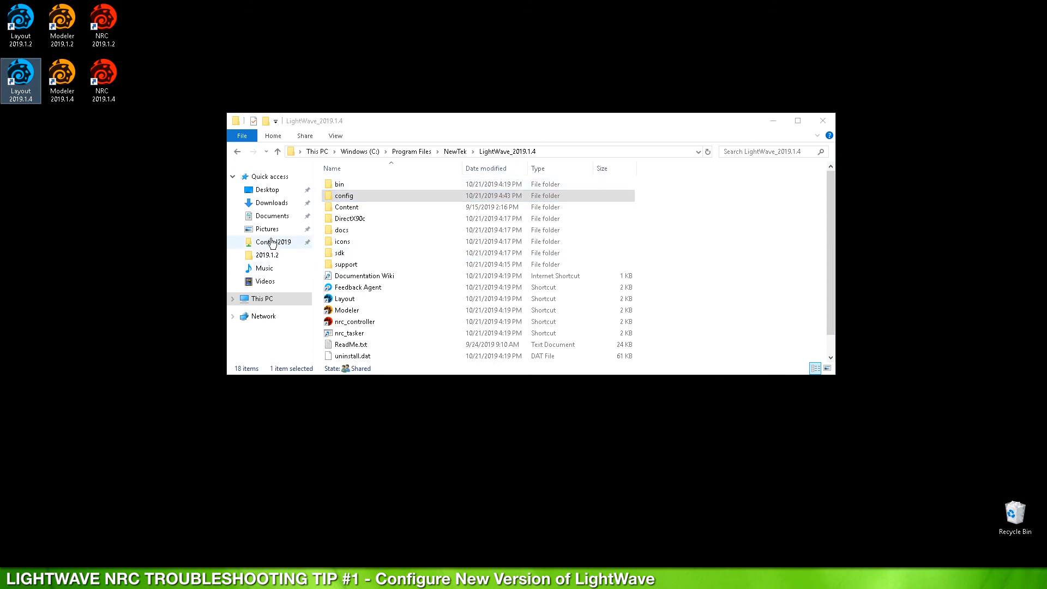
left_click(272, 244)
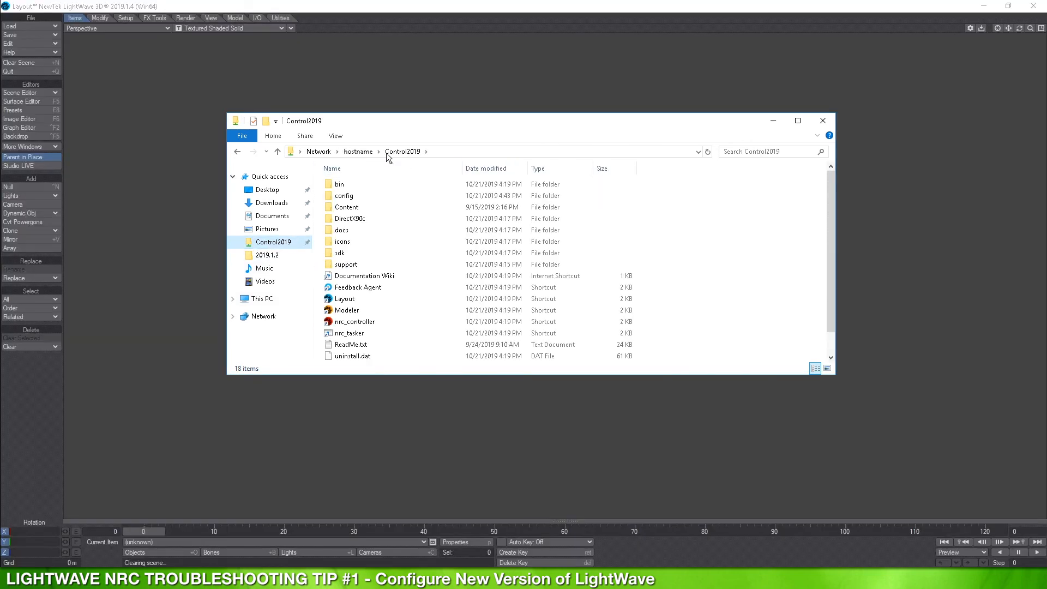
double_click(349, 208)
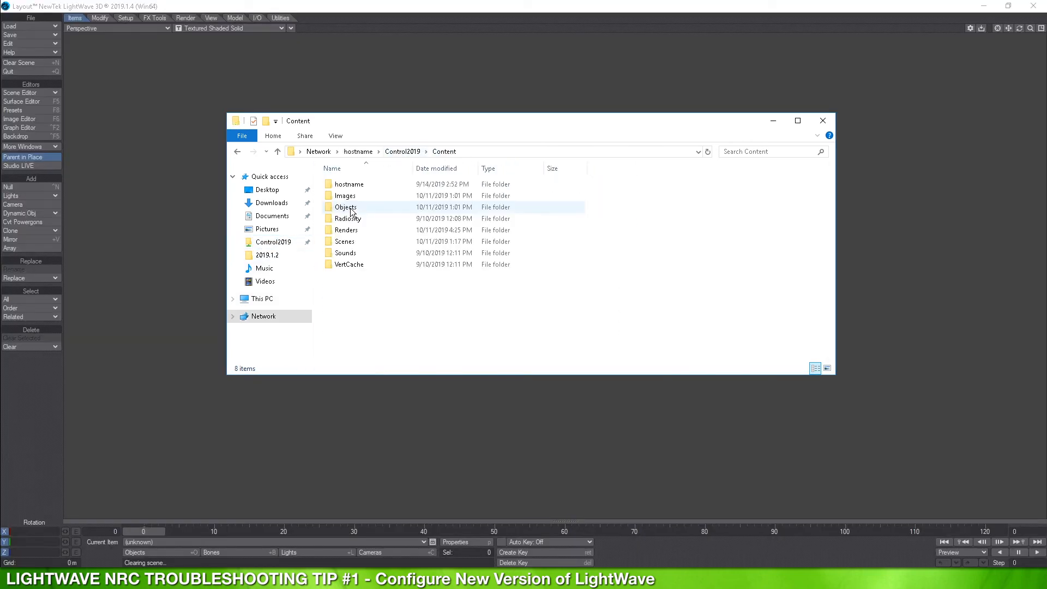
left_click(497, 152)
key("ctrl+c")
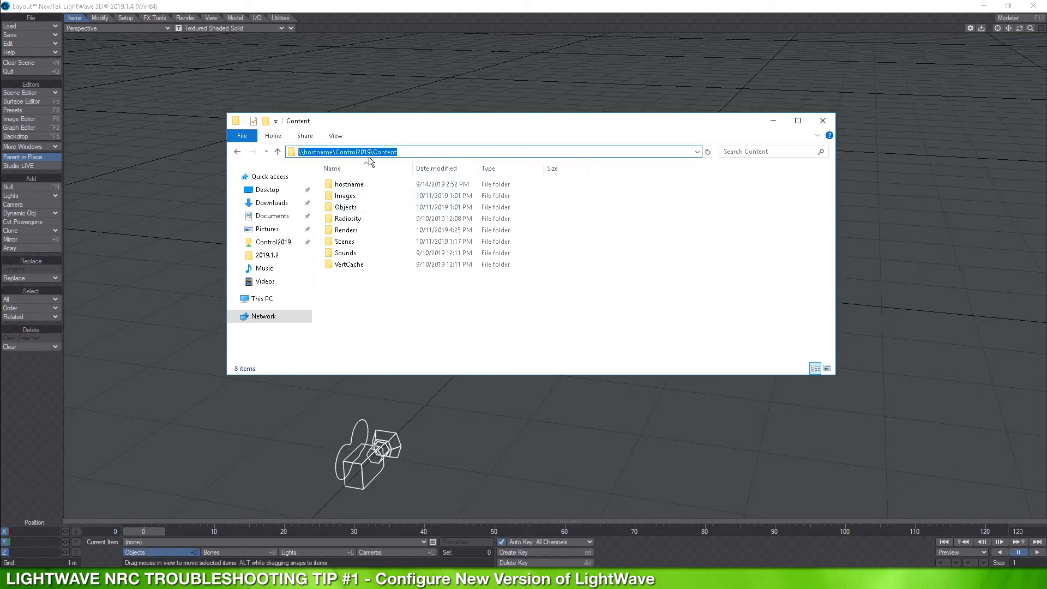
Step: Paste that path as the Content Directory in Layout's Preferences > Paths, then close Layout
left_click(577, 43)
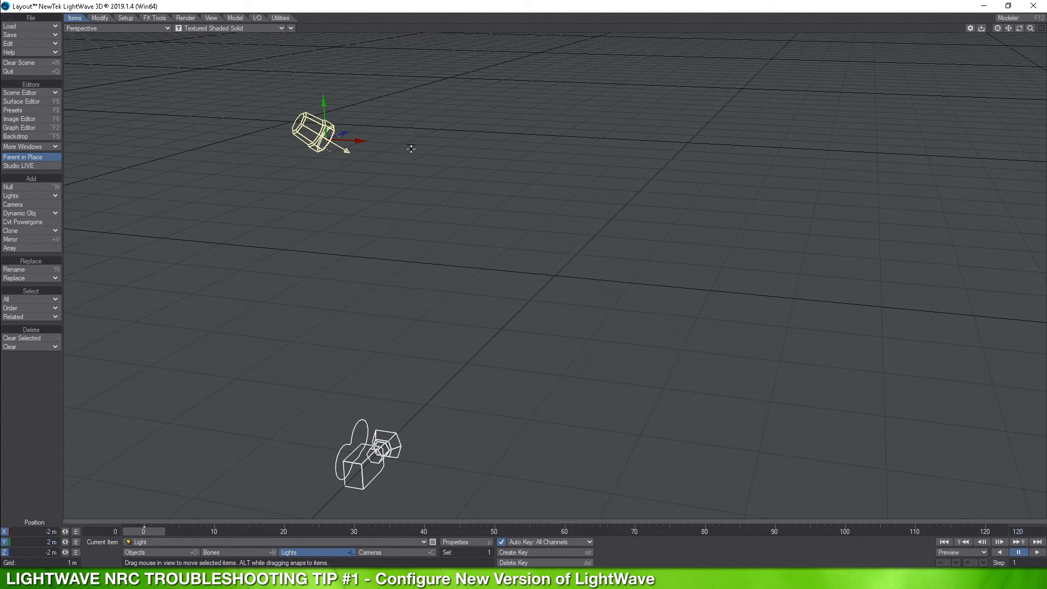
key("o")
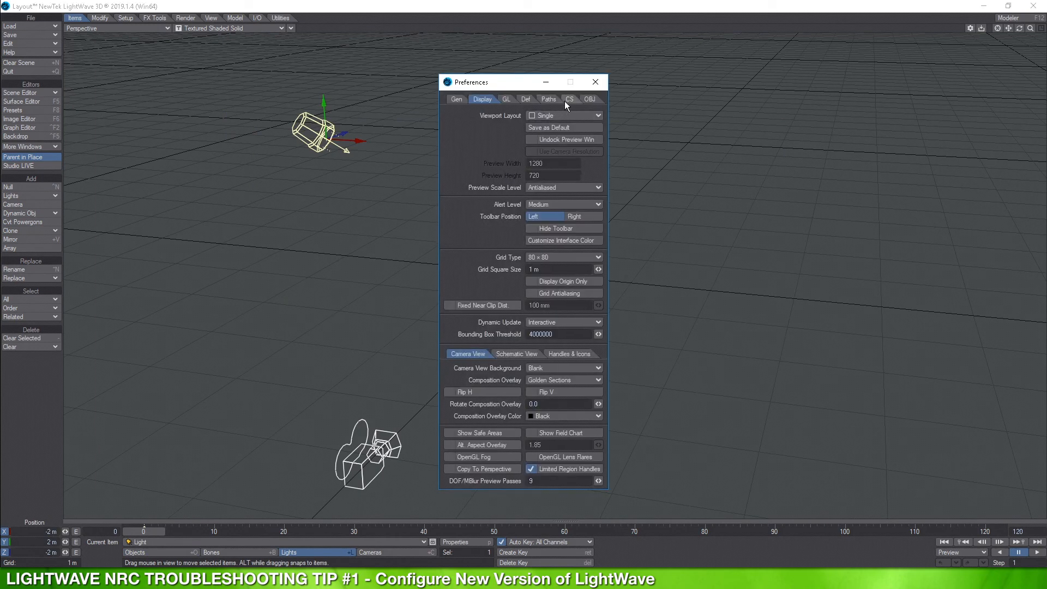
left_click(551, 100)
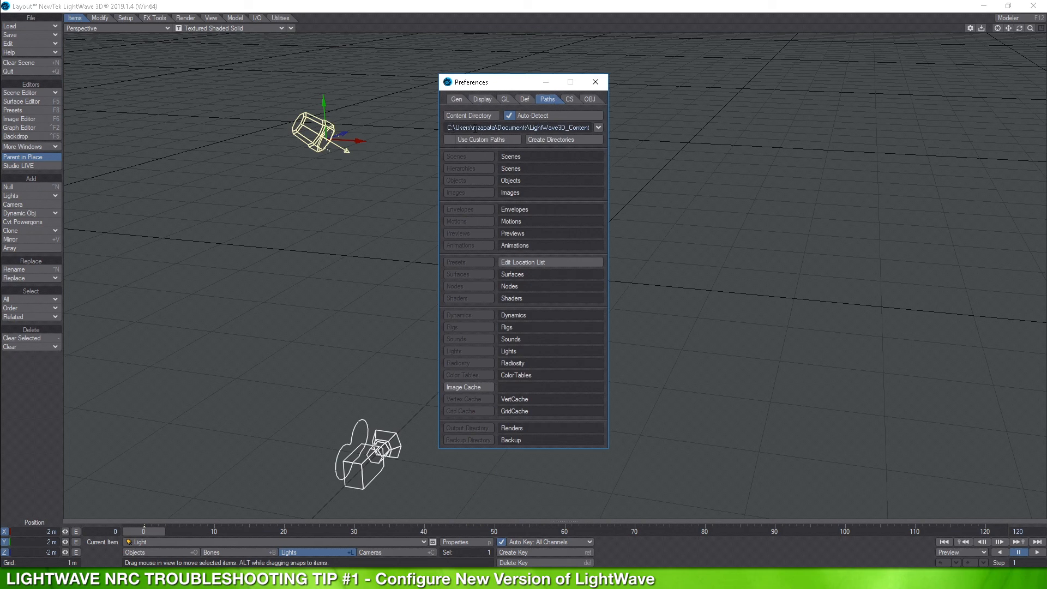
left_click(466, 129)
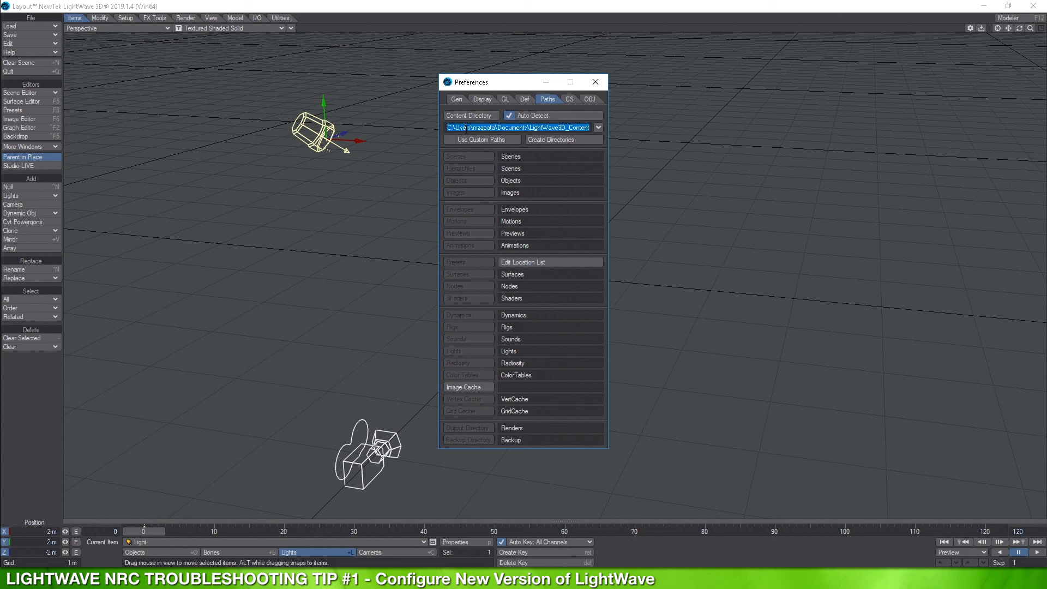
key("ctrl+v")
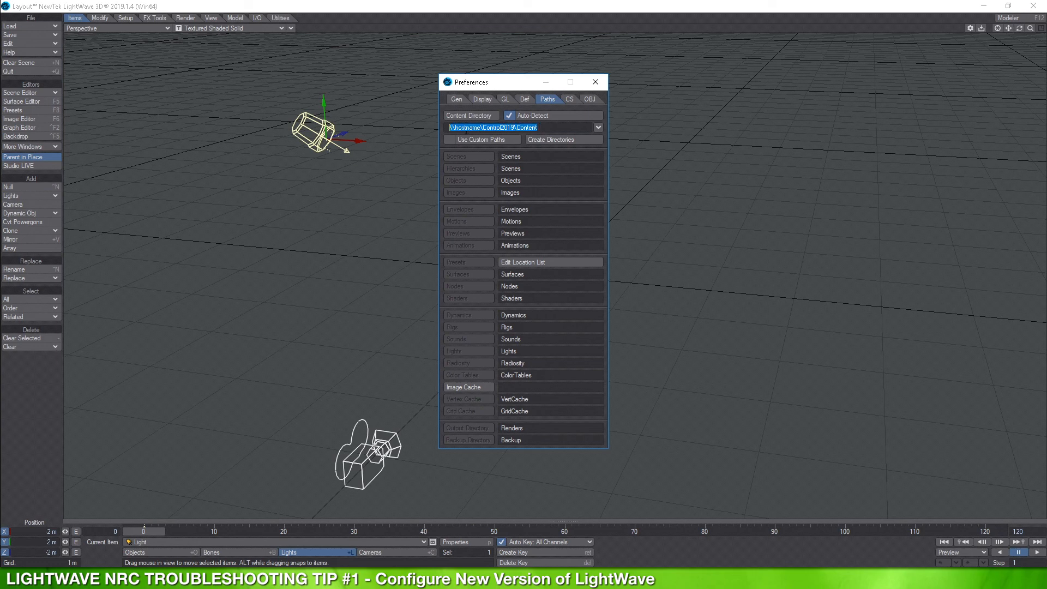
left_click(596, 82)
left_click(1034, 9)
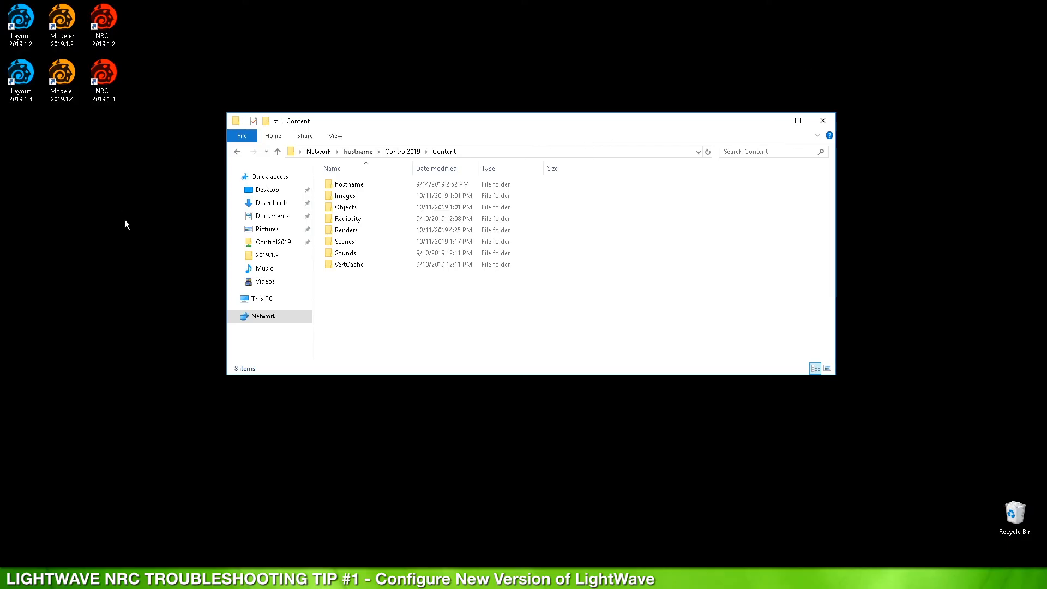
Step: In C:\Users\<user>\.NewTek\LightWave\2019.1.4, select LW2019.1.4-64.CFG and LWEXT2019.1.4-64.CFG
left_click(262, 299)
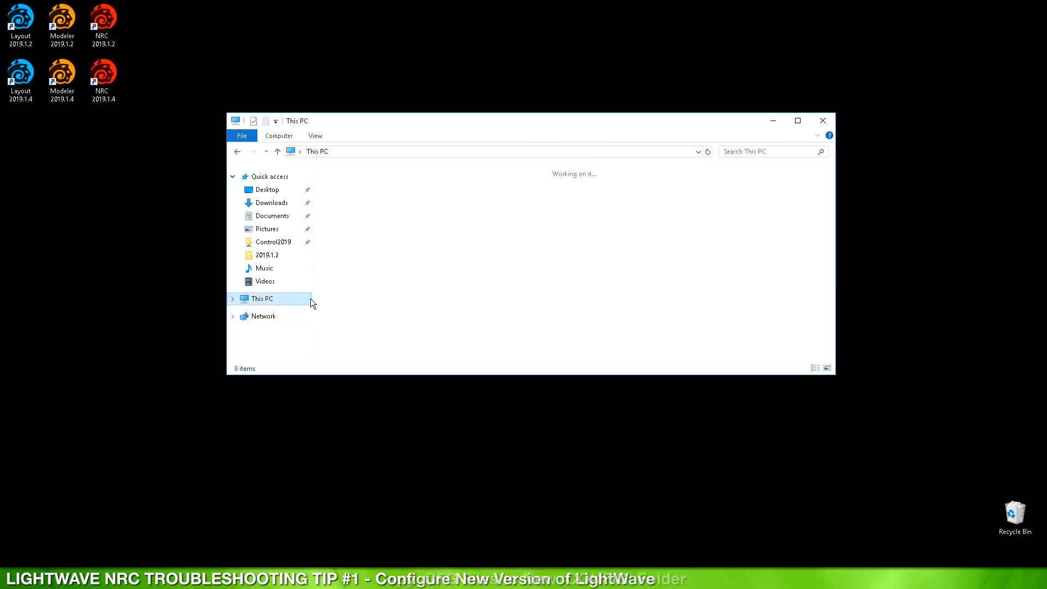
left_click(378, 312)
double_click(378, 312)
double_click(345, 230)
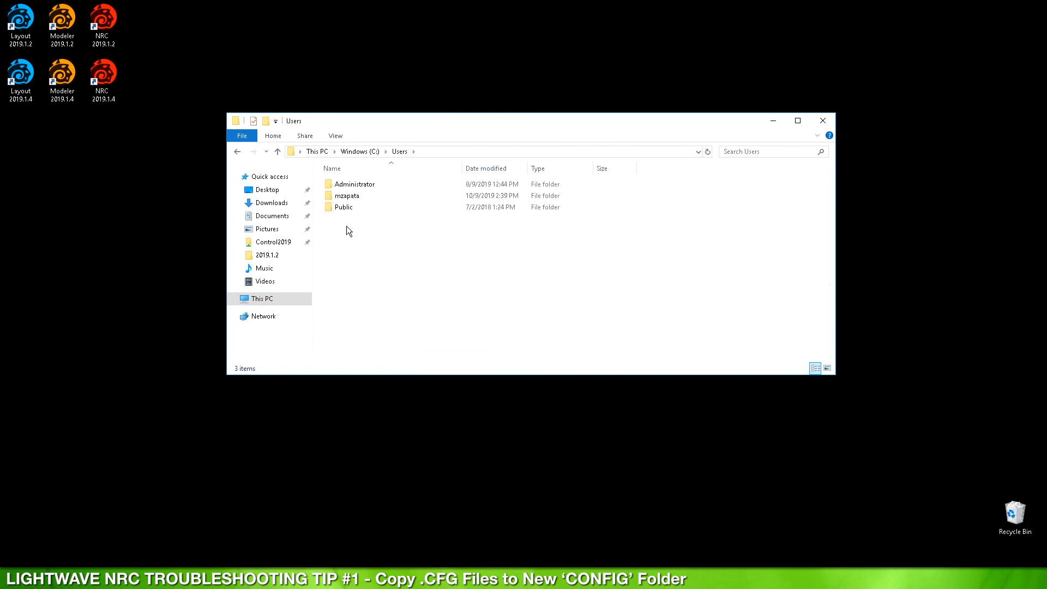
double_click(349, 197)
double_click(351, 185)
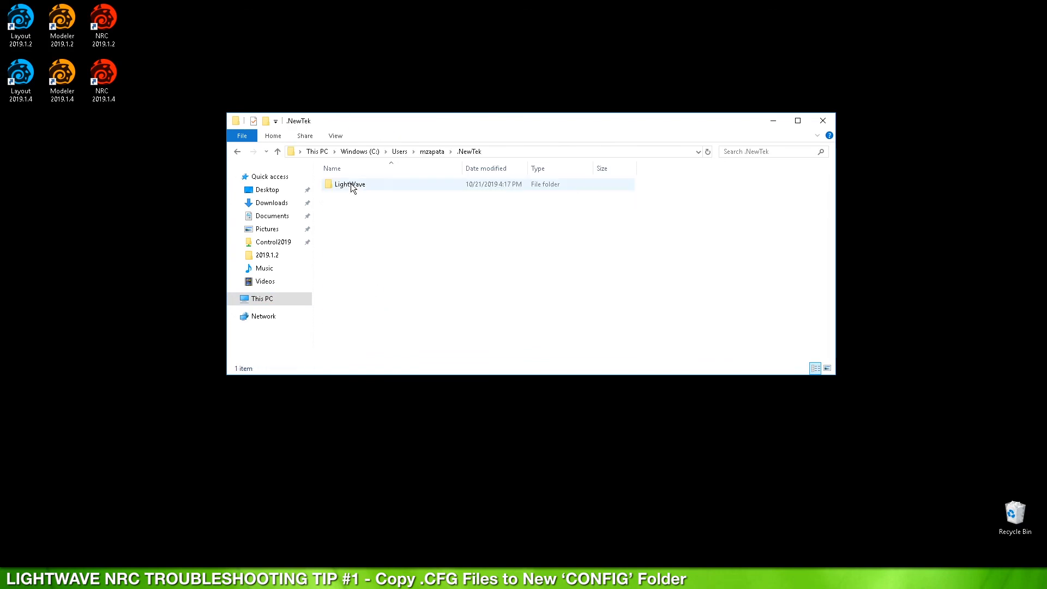
double_click(351, 186)
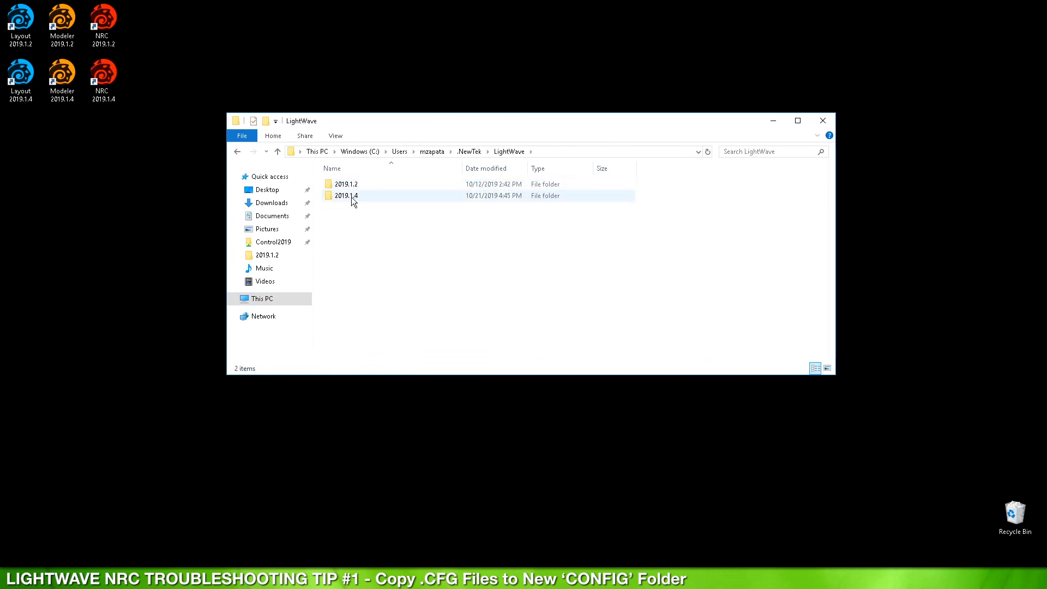
double_click(357, 198)
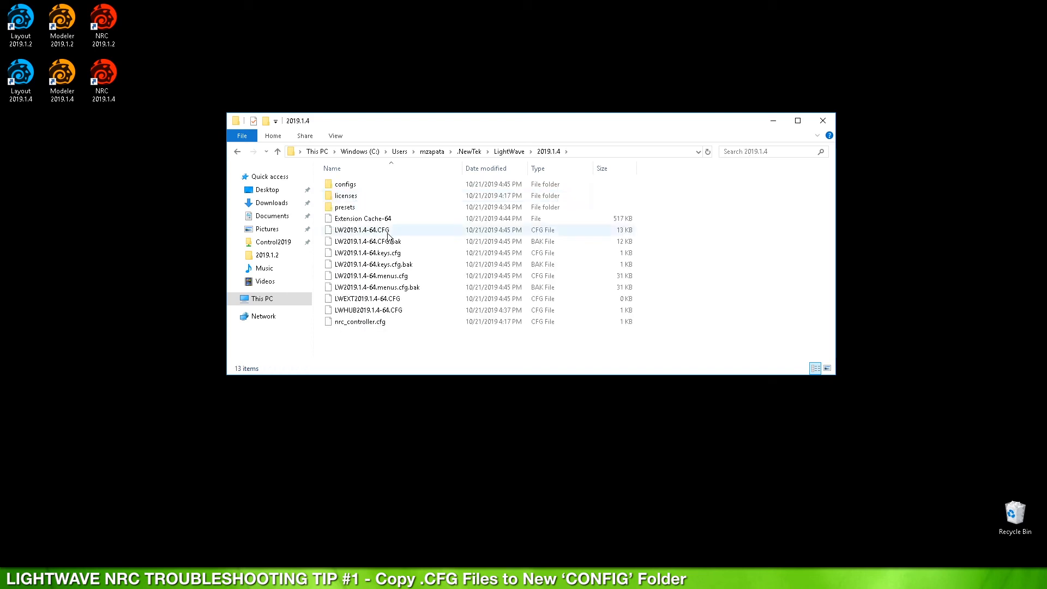
left_click(364, 233)
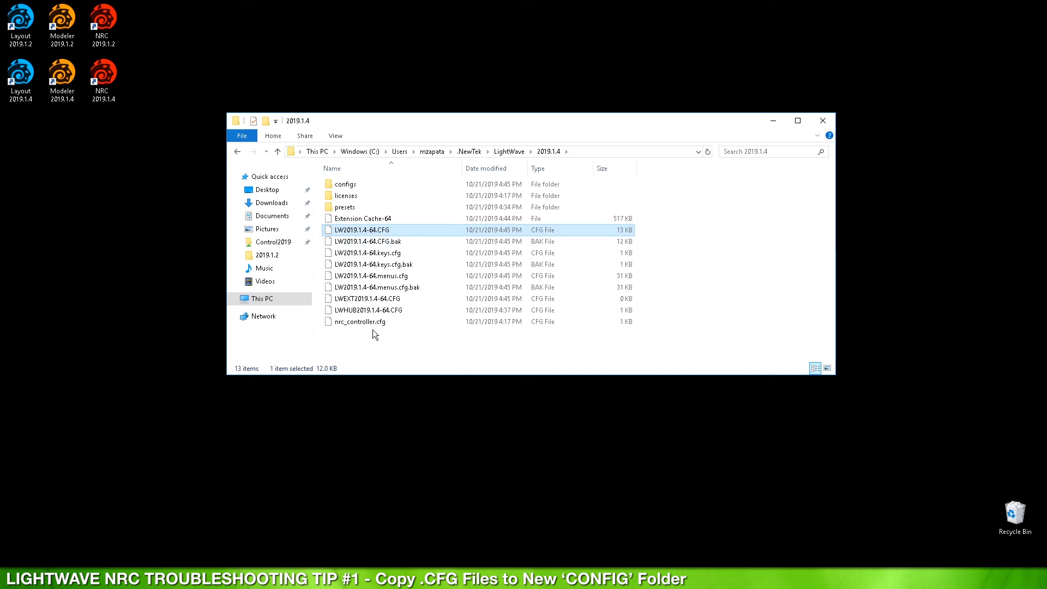
left_click(360, 300, "ctrl")
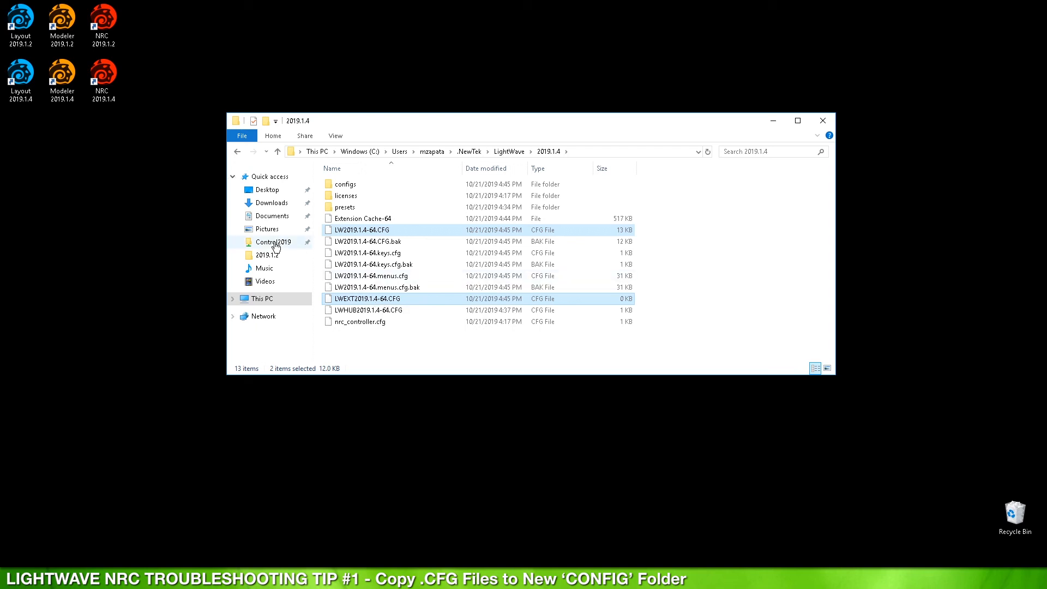
Step: Paste both CFG files into Control2019's config folder and close Explorer
left_click(274, 243)
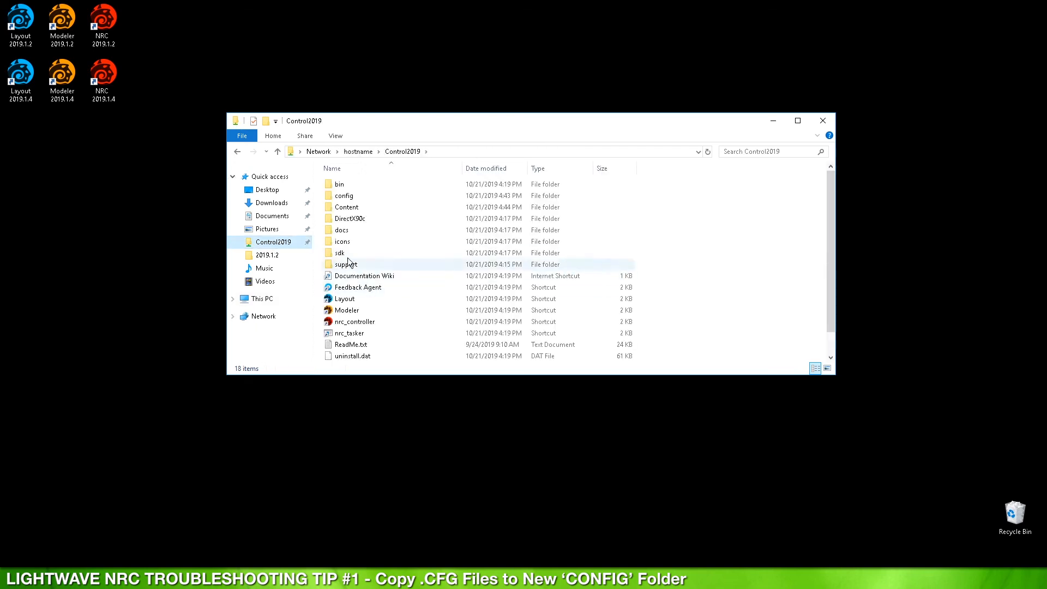
double_click(345, 196)
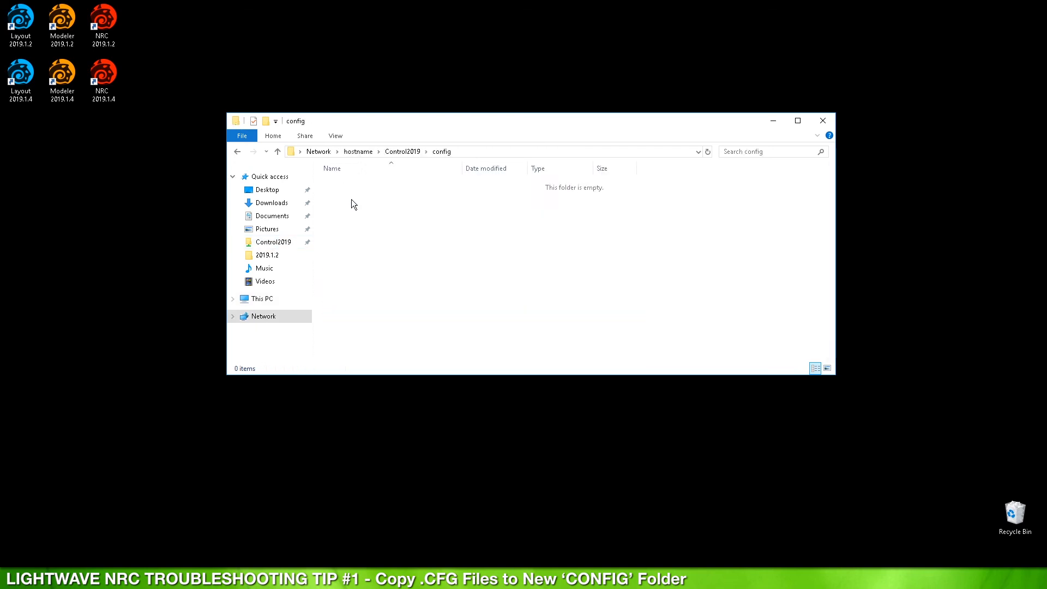
key("ctrl+v")
left_click(393, 238)
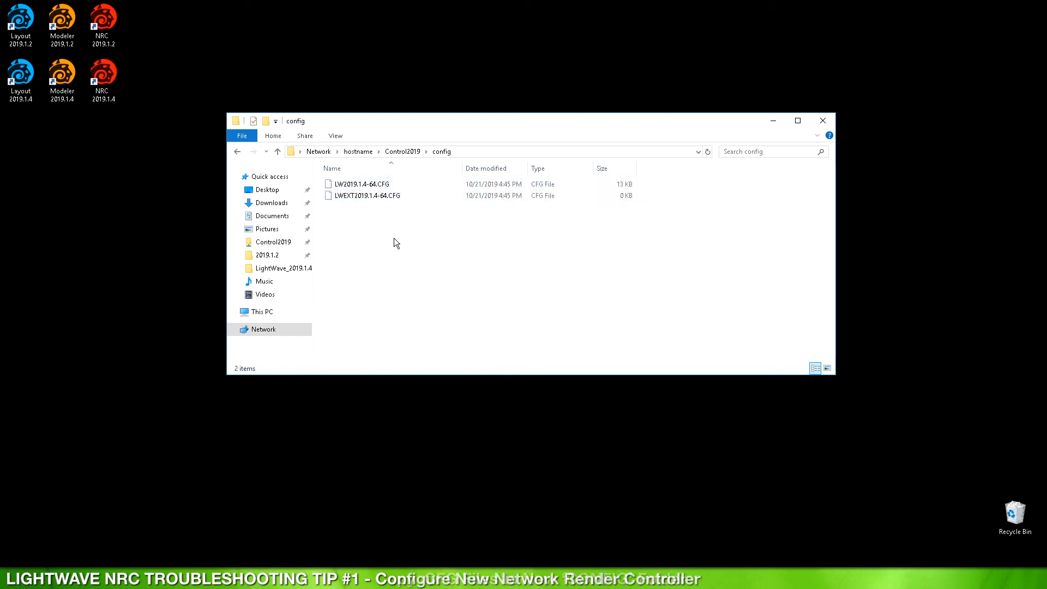
left_click(823, 122)
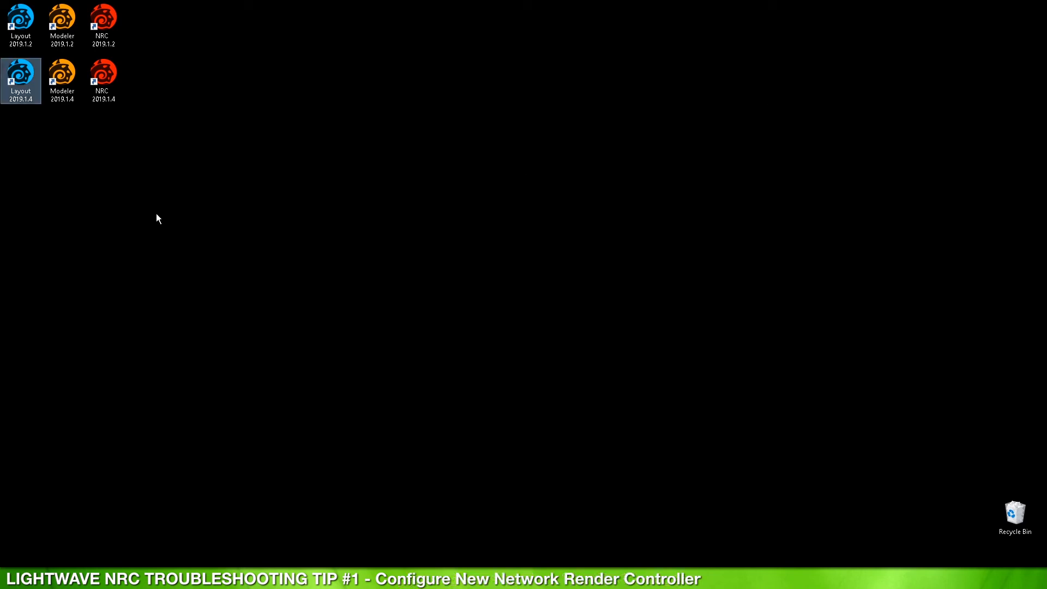
Step: Launch the 2019.1.4 Network Render Controller and copy the \\hostname\Control2019\config path from Explorer
double_click(105, 75)
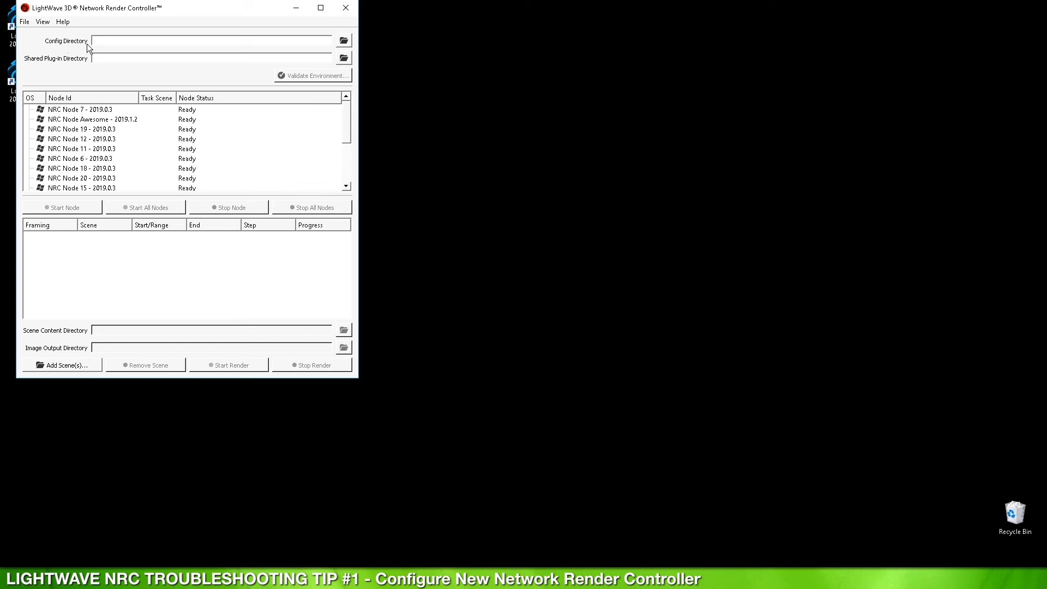
left_click(289, 577)
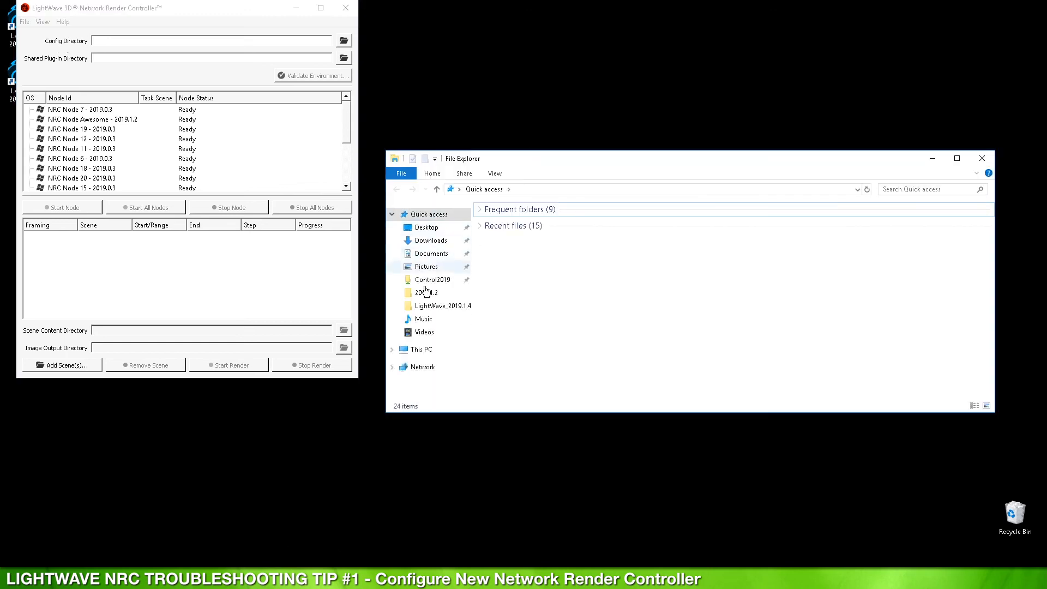
left_click(432, 285)
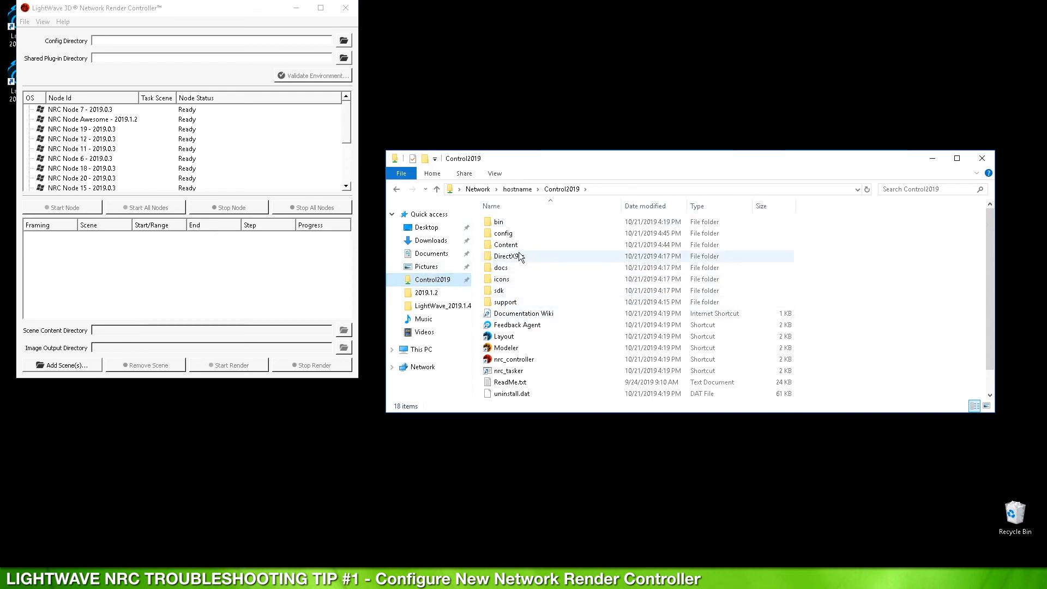
double_click(524, 234)
left_click(650, 185)
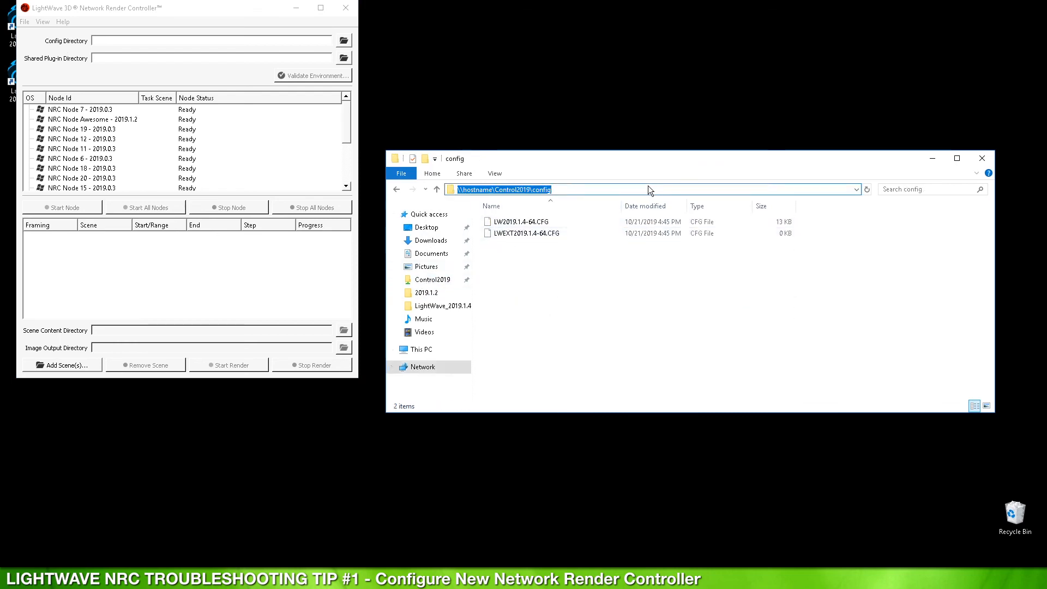
key("ctrl+c")
Step: Paste the path into the controller's Config Directory, then close Explorer and the controller
left_click(128, 41)
key("ctrl+v")
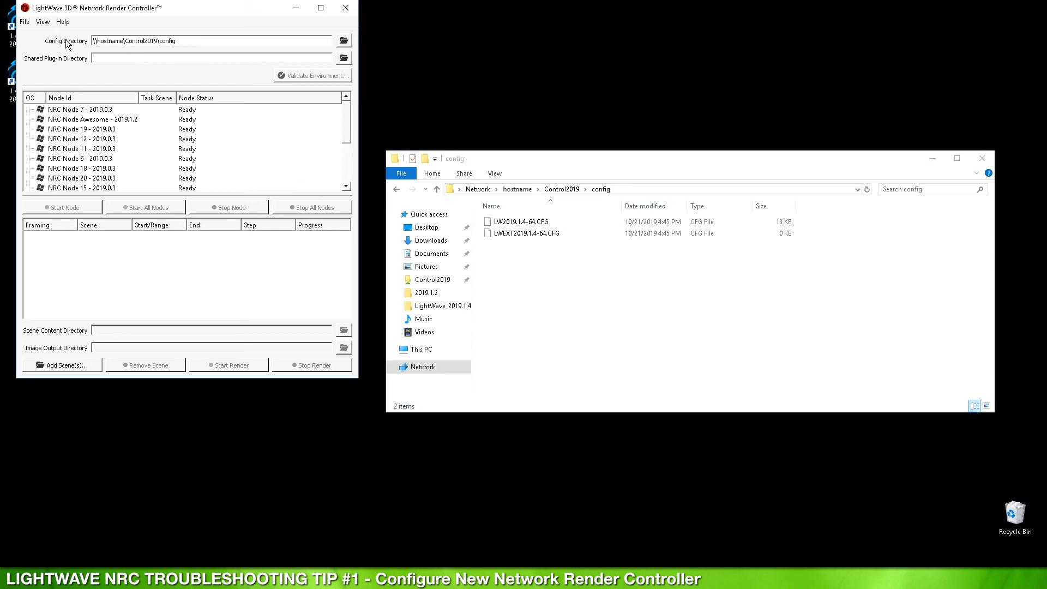
left_click(991, 160)
left_click_drag(210, 8, 313, 110)
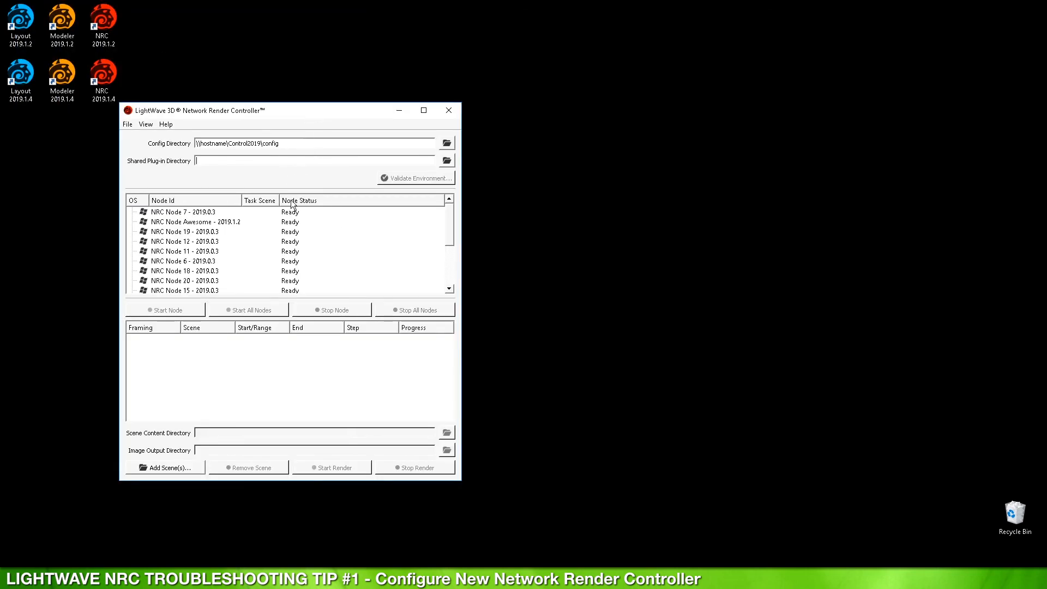
left_click(449, 110)
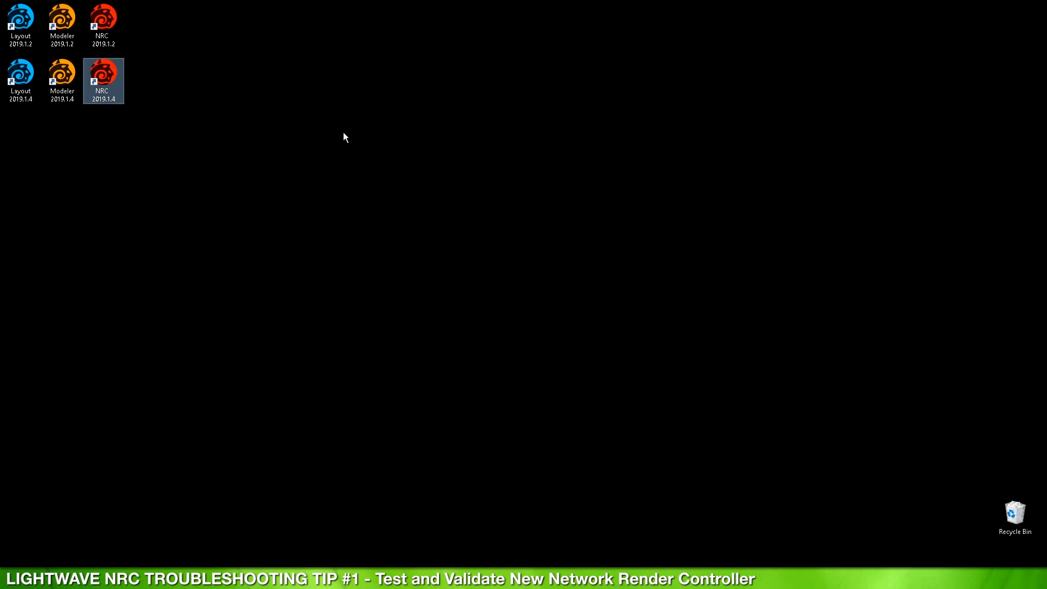
Step: Relaunch Network Render Controller and add Control2019\Content\Scenes\TestFrame.lws to the render list
double_click(102, 68)
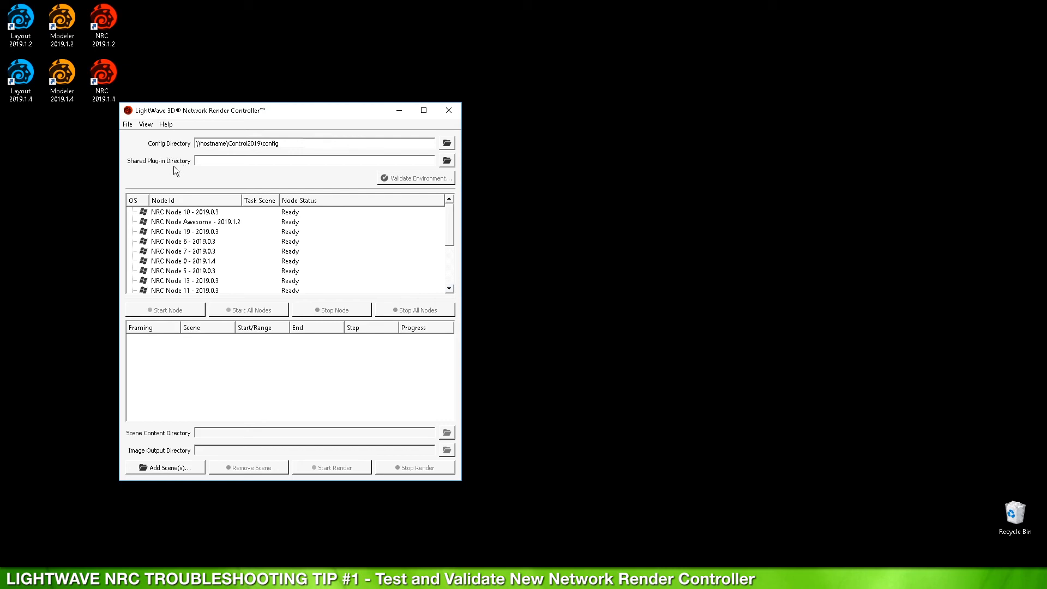
left_click(179, 469)
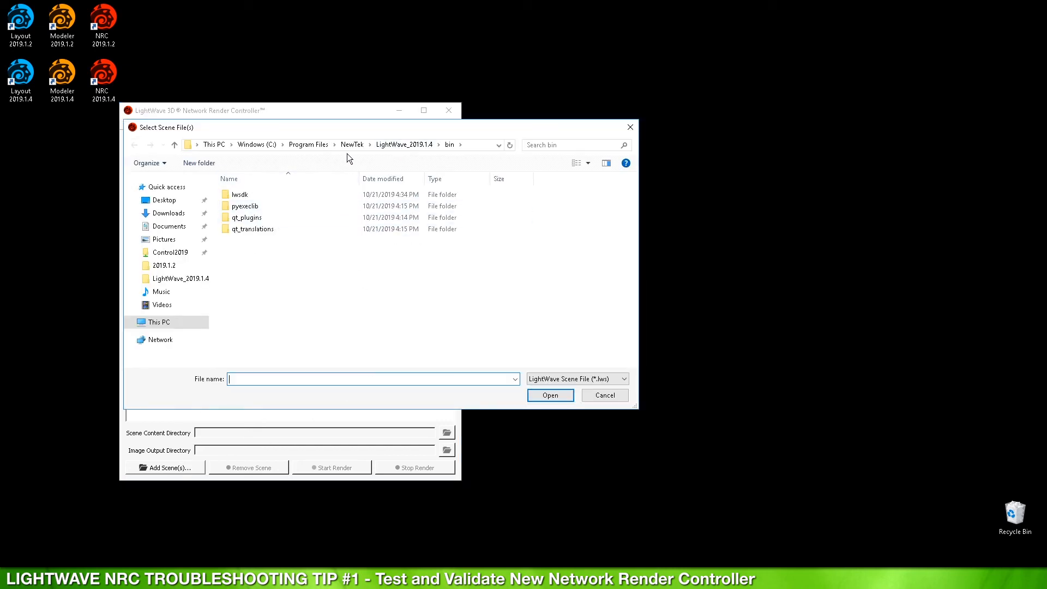
left_click(173, 255)
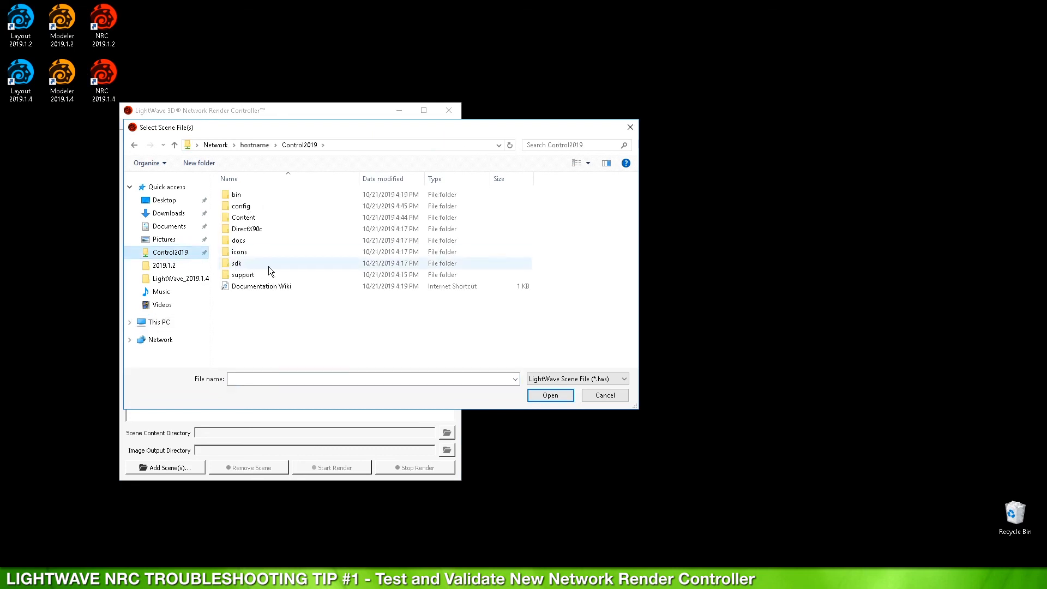
double_click(243, 217)
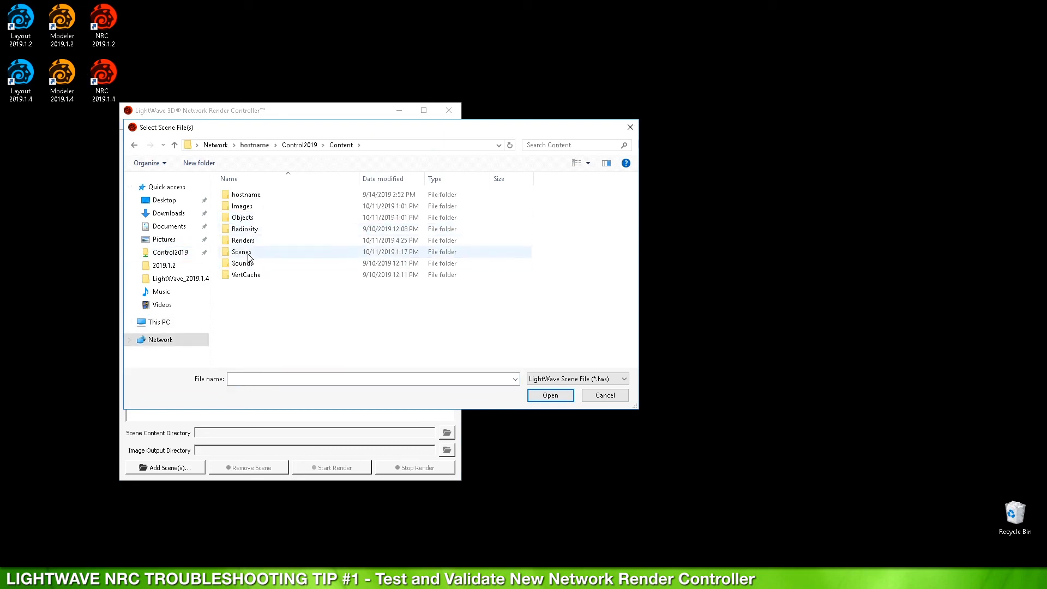
double_click(249, 252)
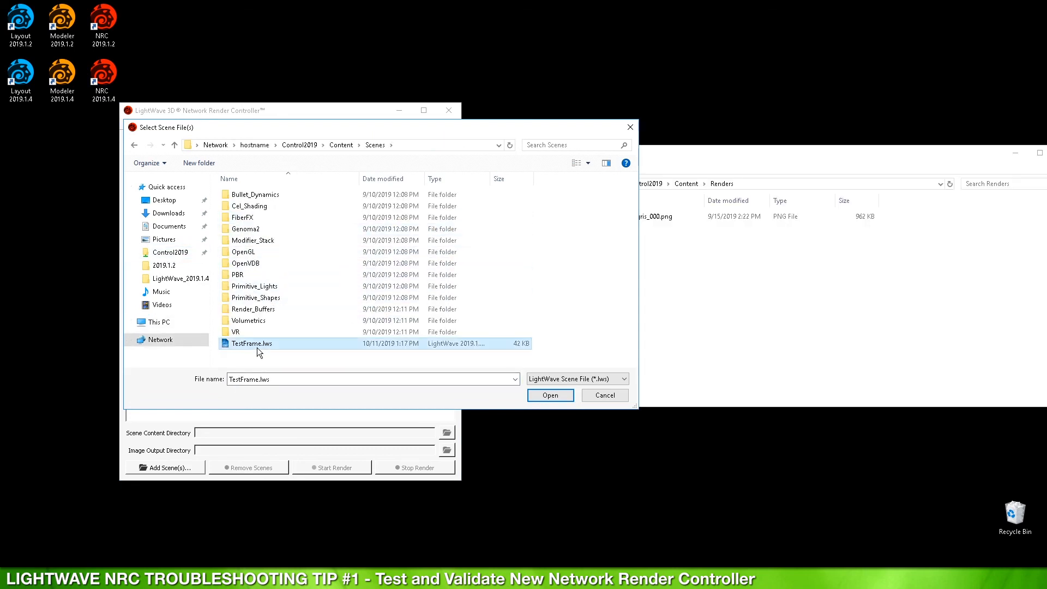
double_click(257, 348)
Step: Assign all render nodes to TestFrame.lws and start rendering
left_click(202, 260)
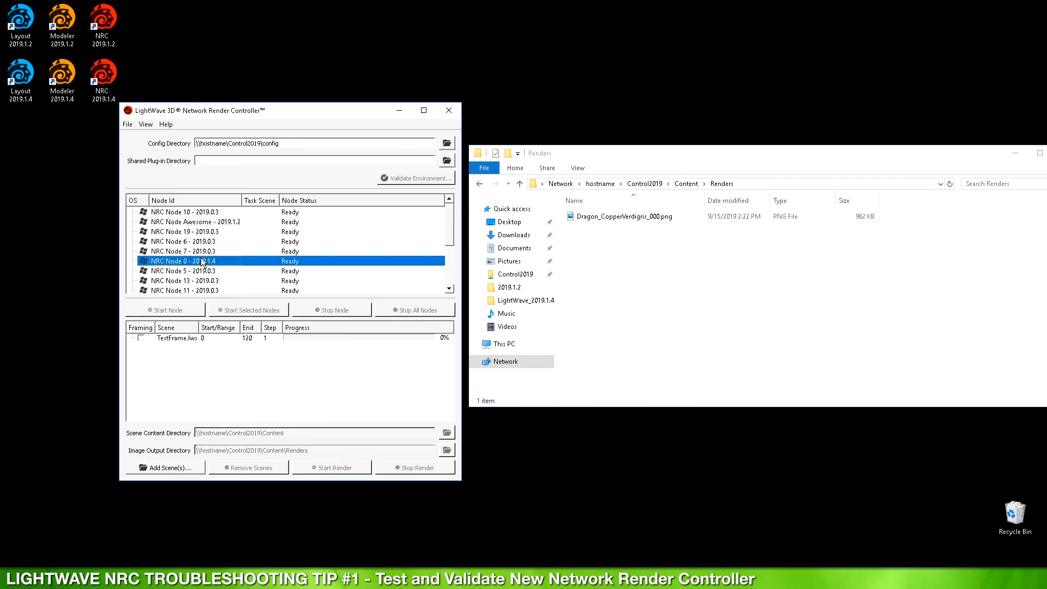
key("ctrl+a")
left_click_drag(195, 243, 200, 339)
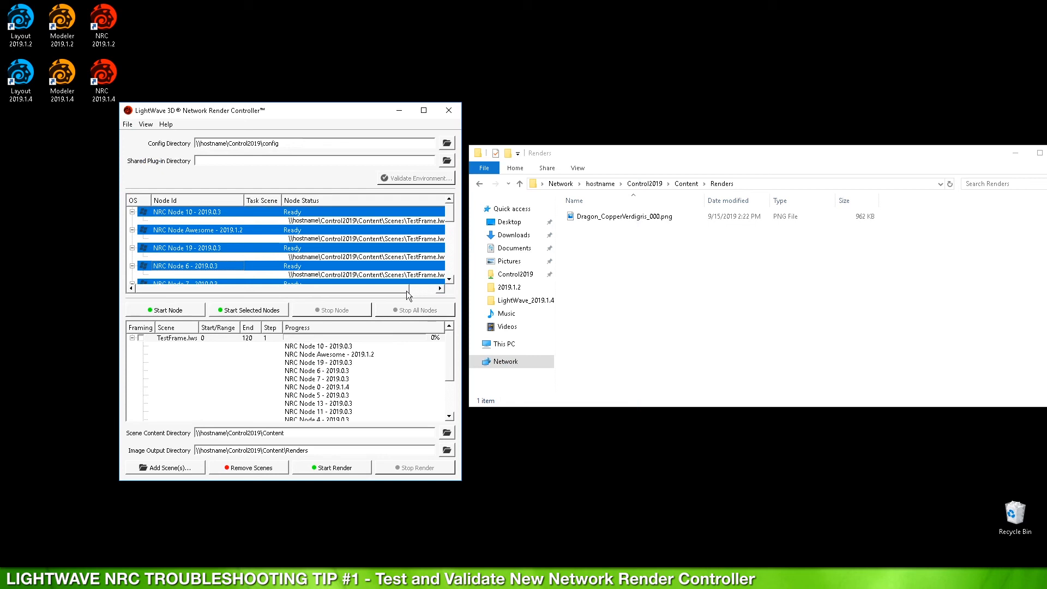
left_click(335, 470)
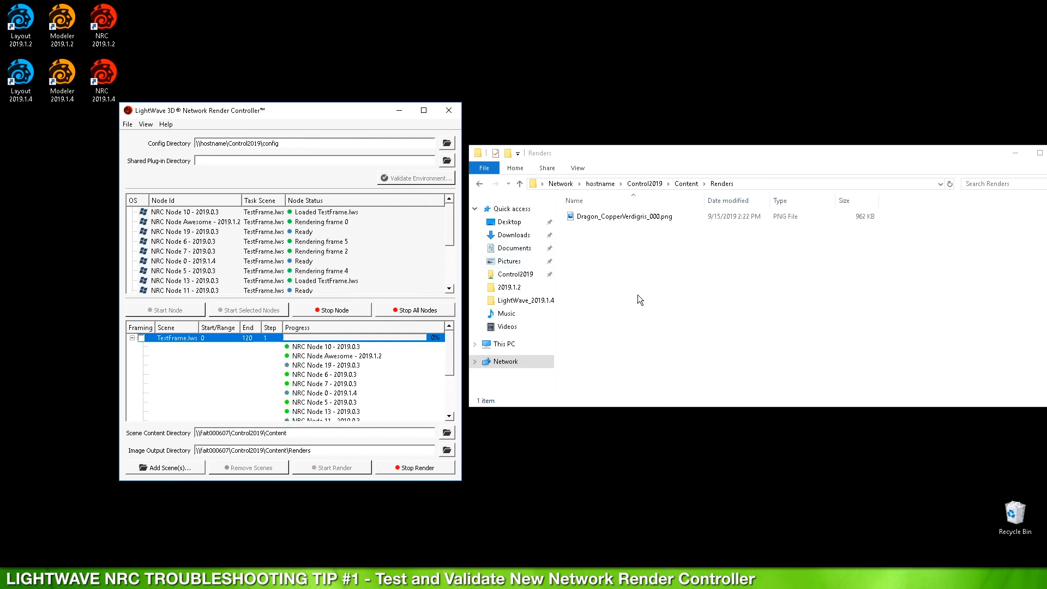
Step: Check the first rendered frame in the Renders folder, then close the viewer
left_click(634, 277)
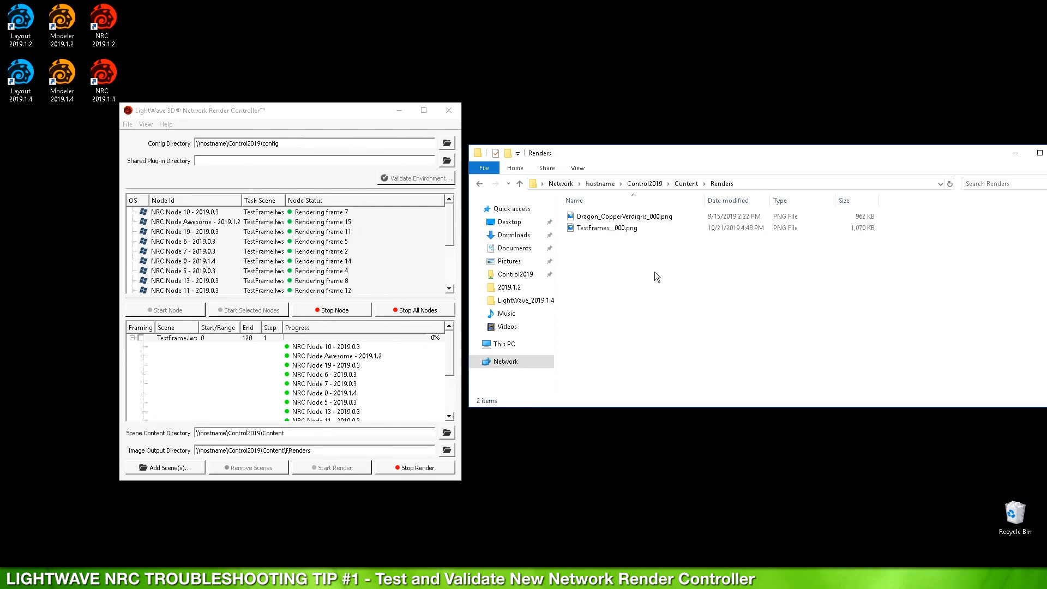
double_click(626, 229)
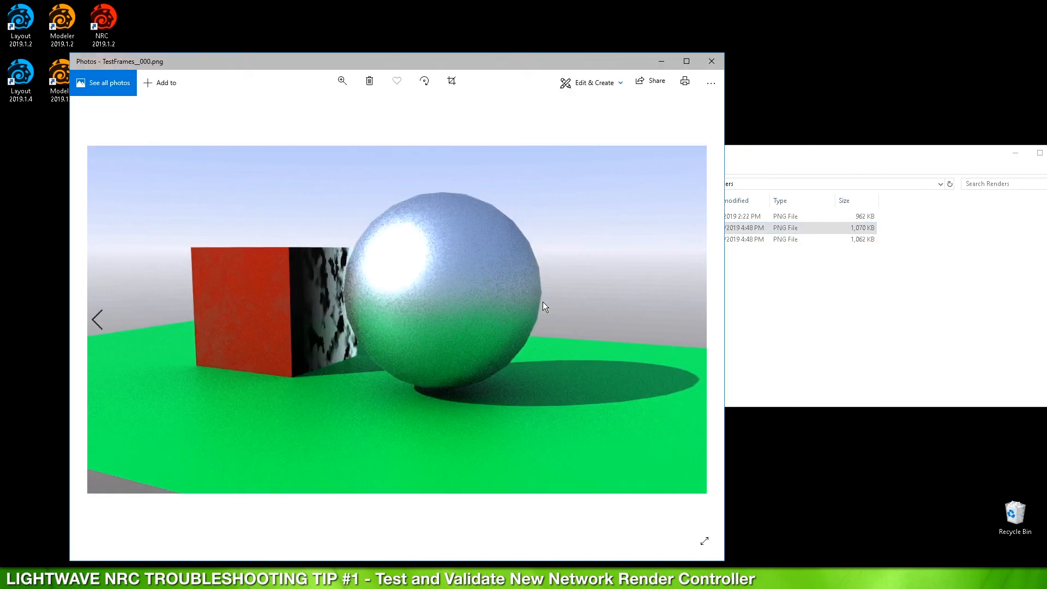
left_click(713, 61)
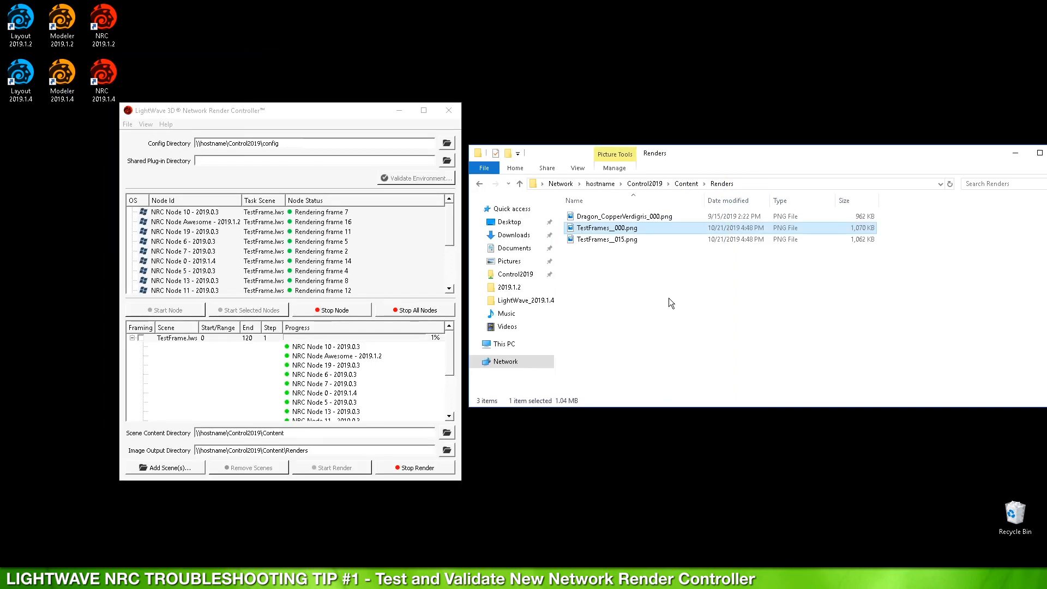